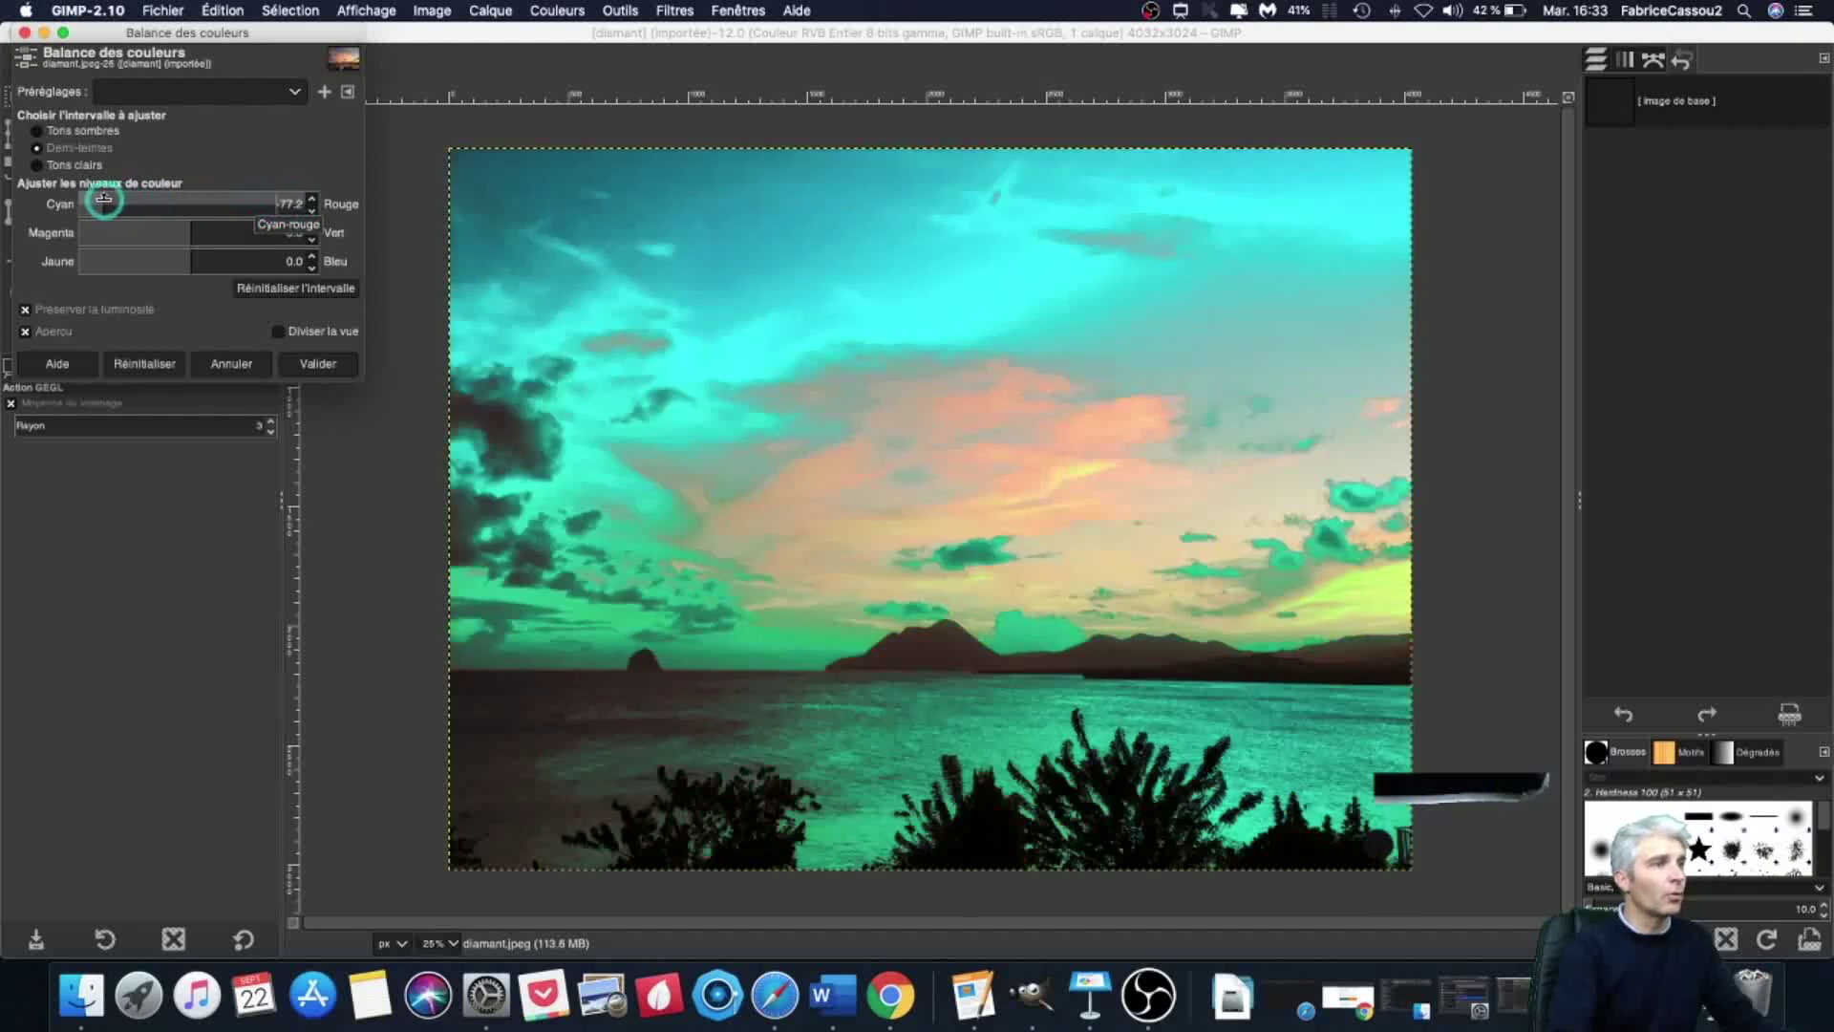
Step: Try midtone colour balance shifts, with magenta–green at 46.0 and yellow–blue strongly toward yellow, and reset the adjustment
drag(133, 201, 110, 259)
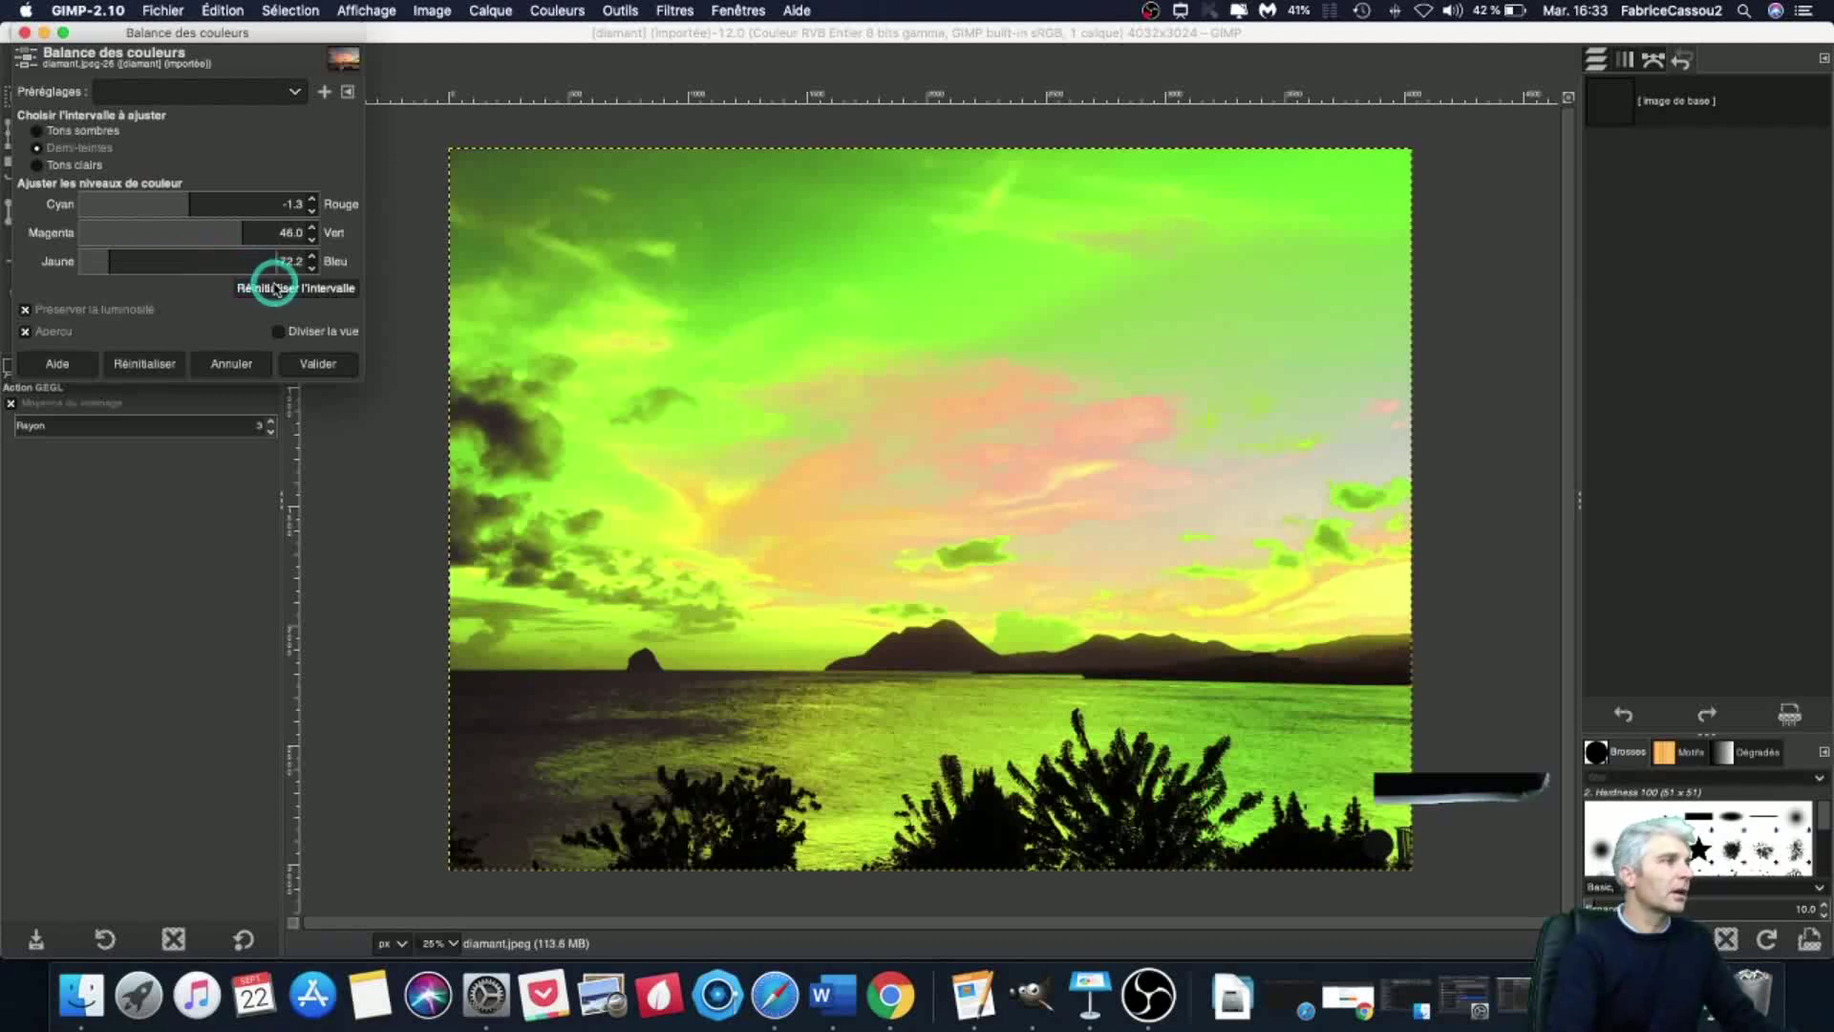
click(131, 365)
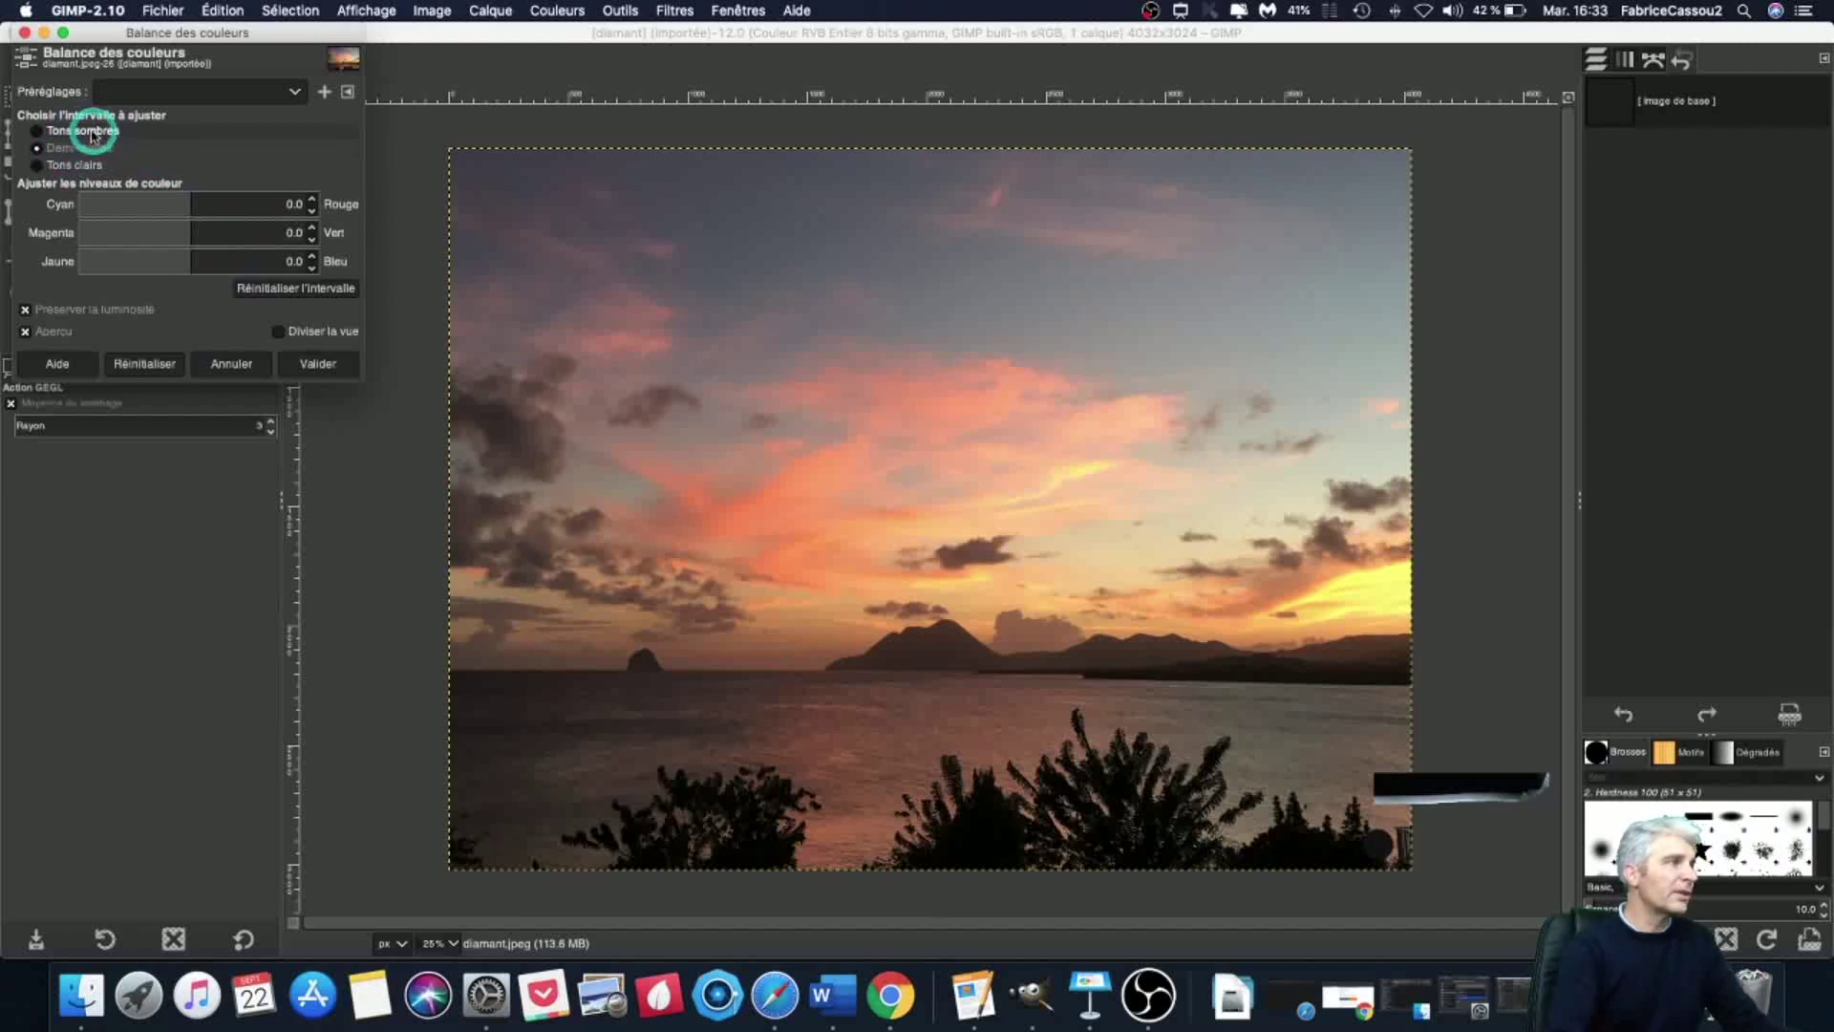
Step: Try the cyan–red balance at 79.7 for the shadows and 82.3 for the midtones, and reset all colour balance values
click(189, 204)
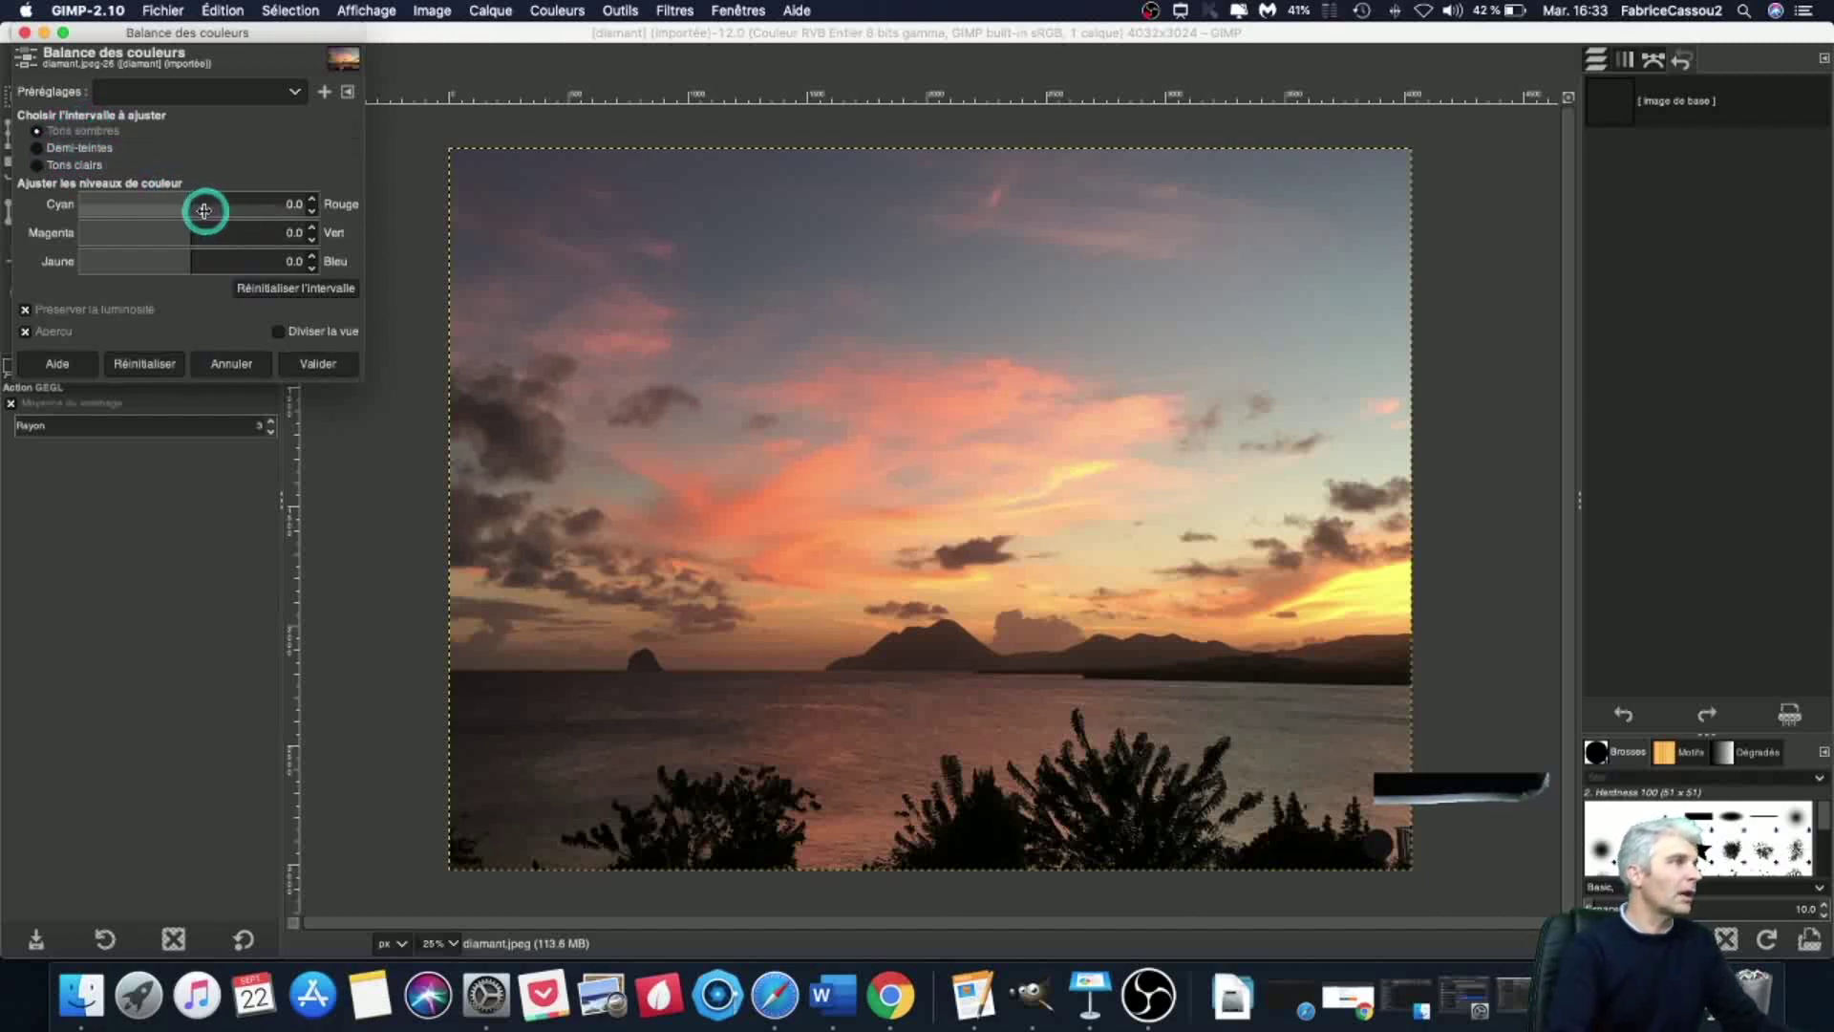
mouse_move(255, 207)
mouse_down()
mouse_move(190, 205)
mouse_move(569, 209)
mouse_move(58, 200)
mouse_move(279, 199)
mouse_move(257, 200)
mouse_up()
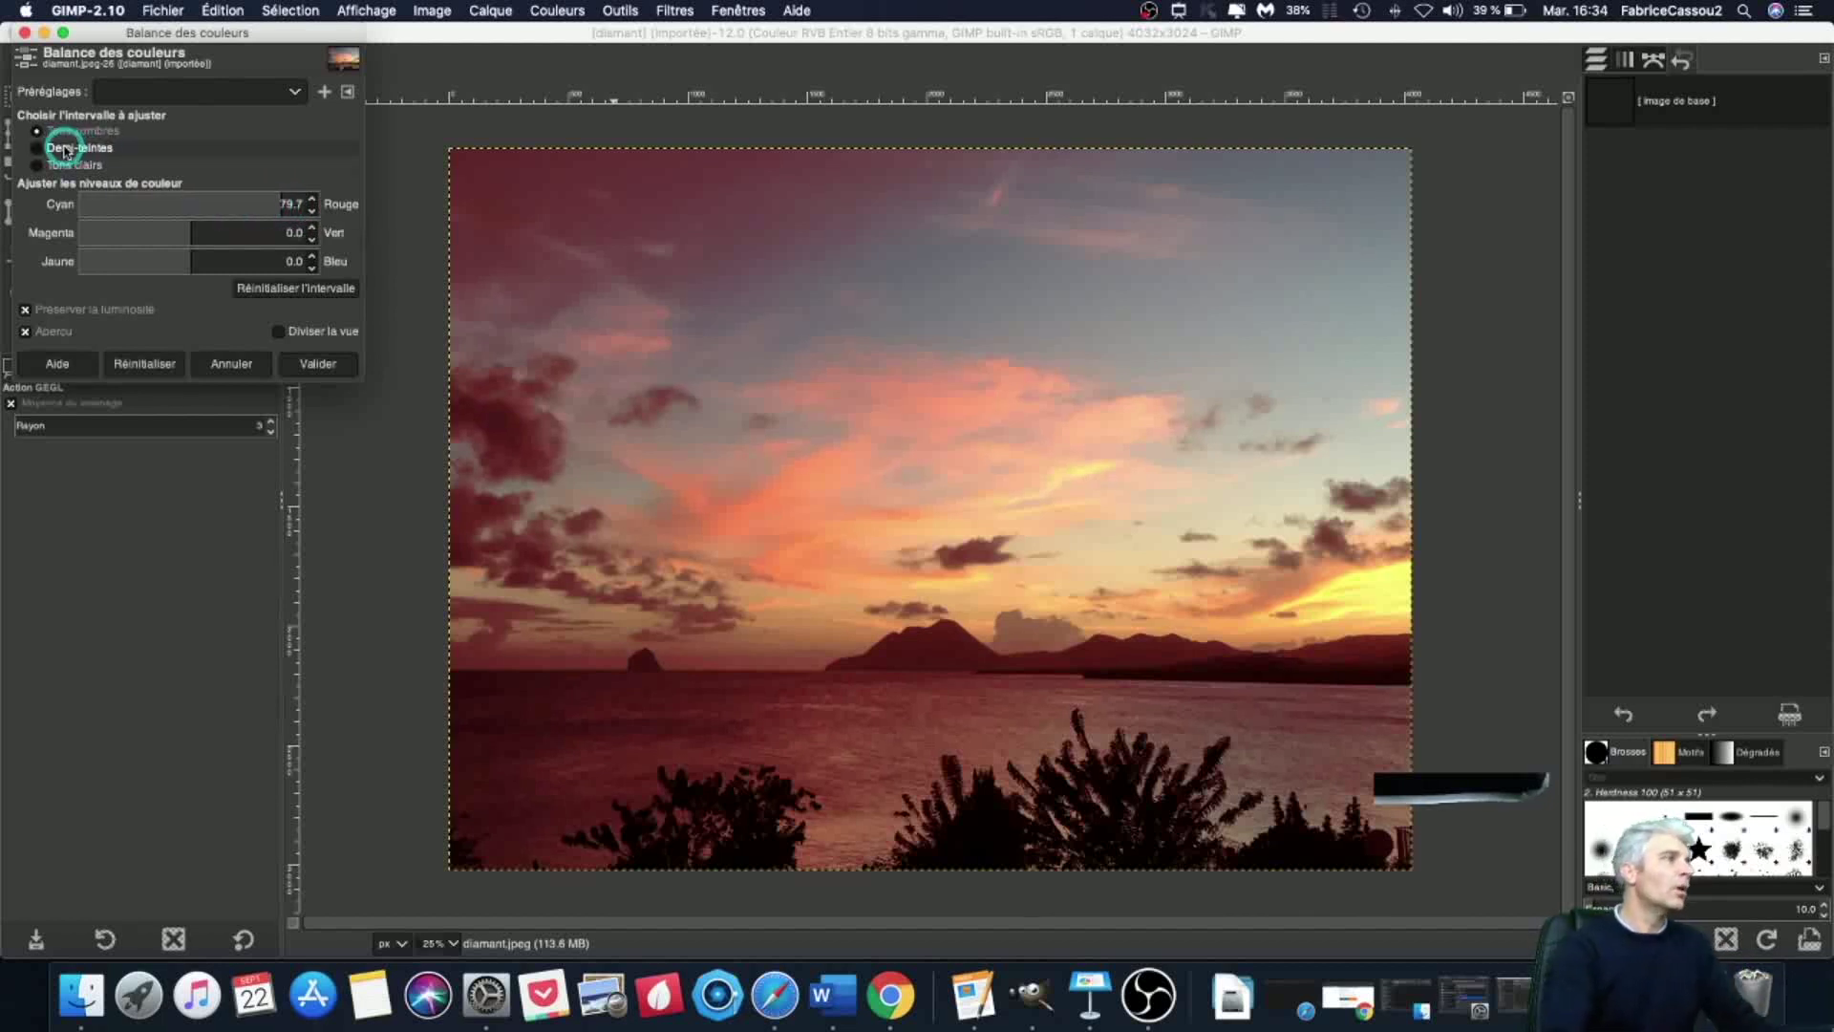
click(95, 164)
drag(184, 204, 287, 204)
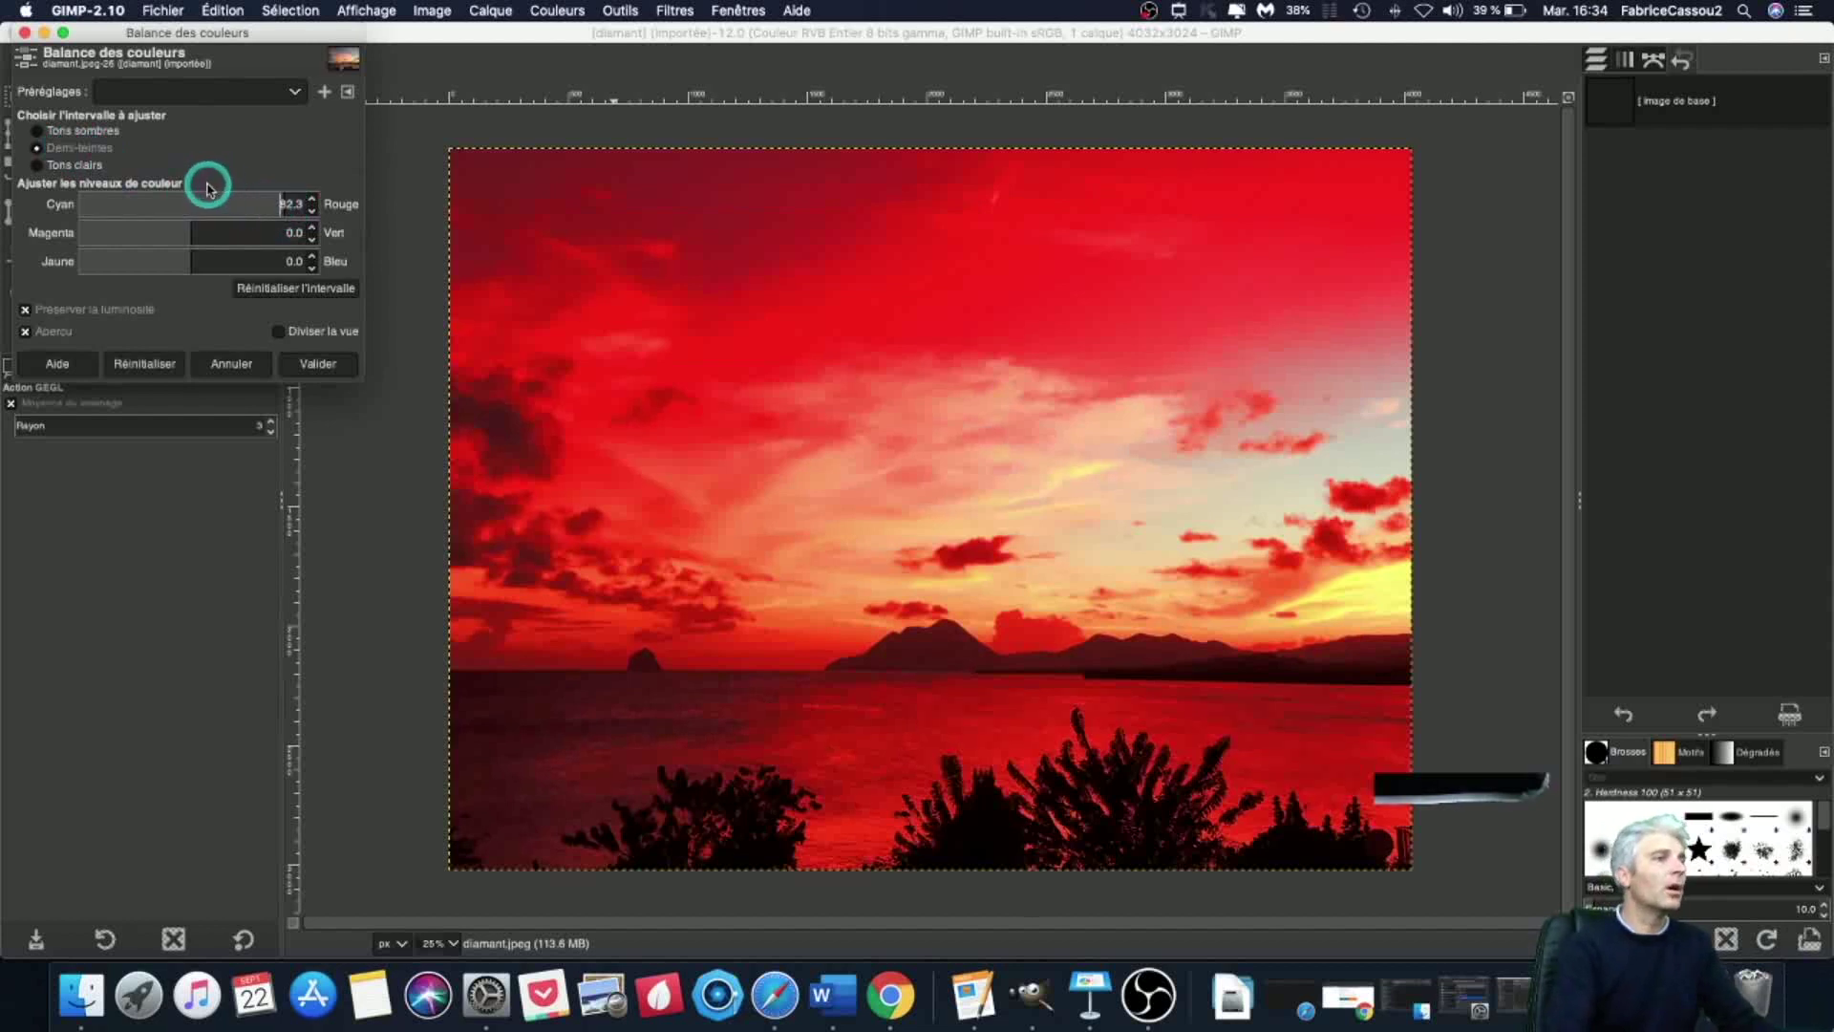
click(95, 164)
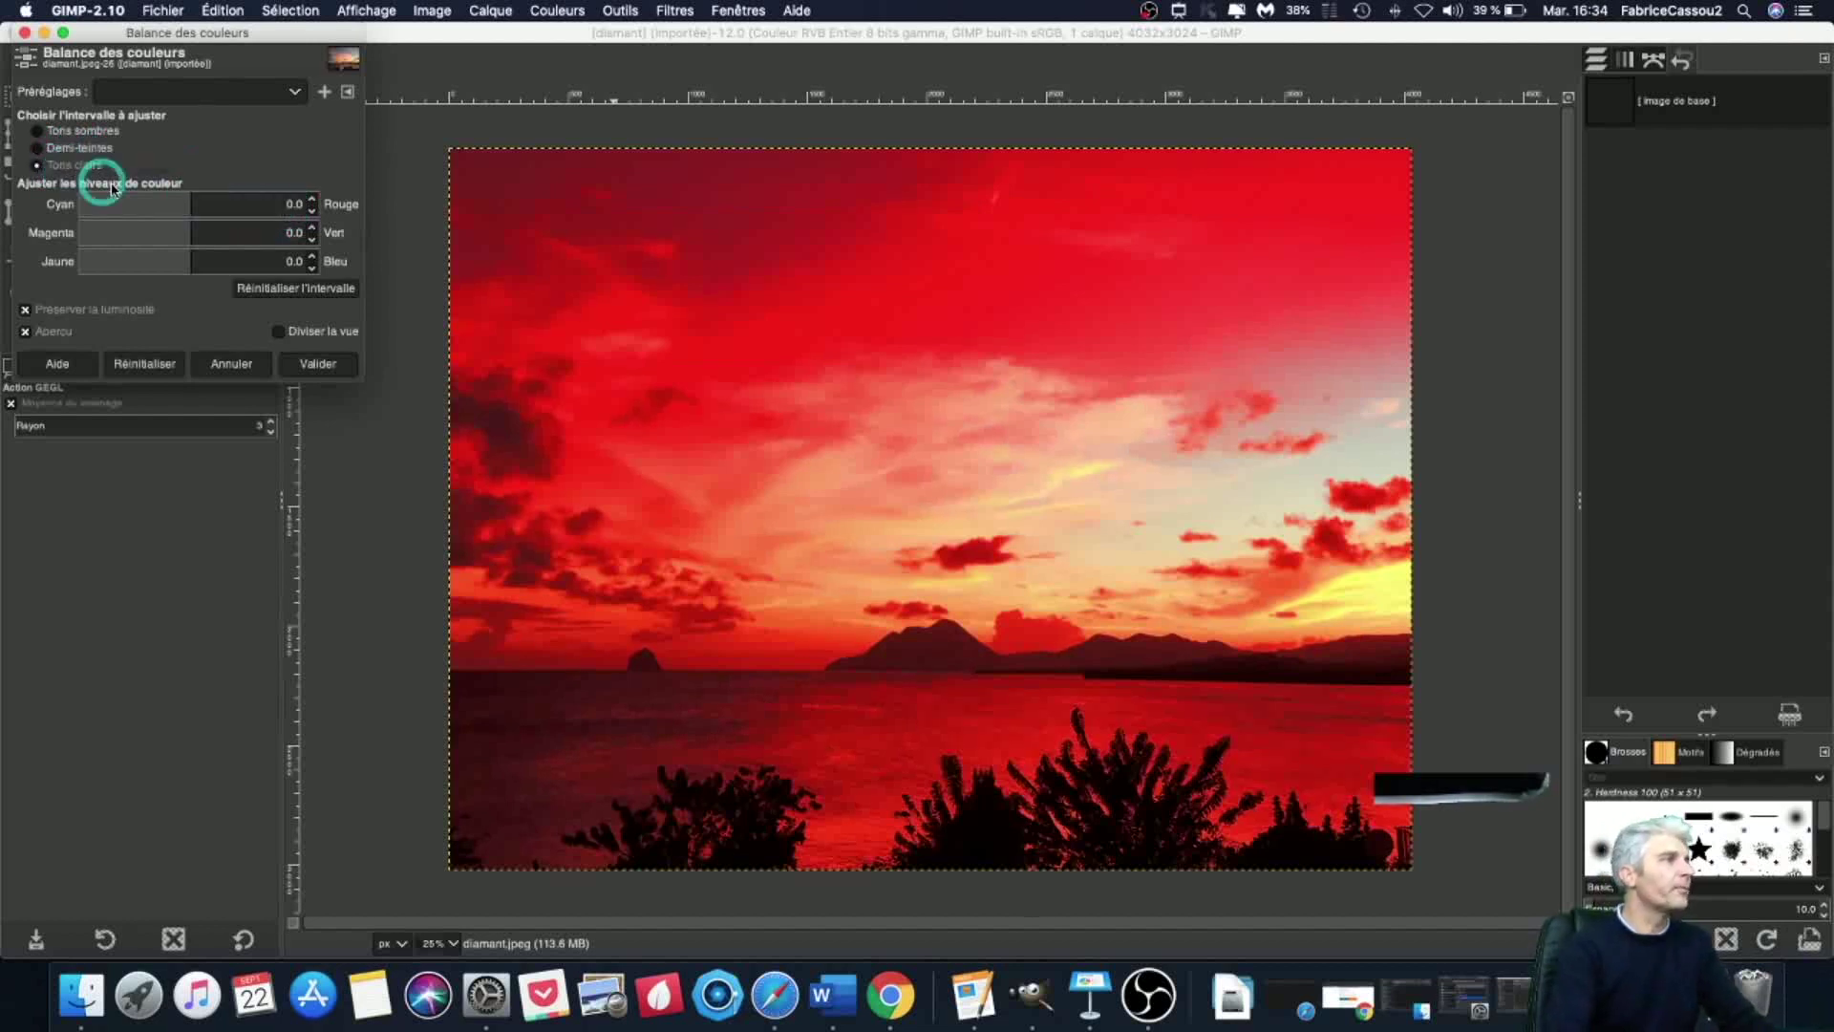
click(171, 366)
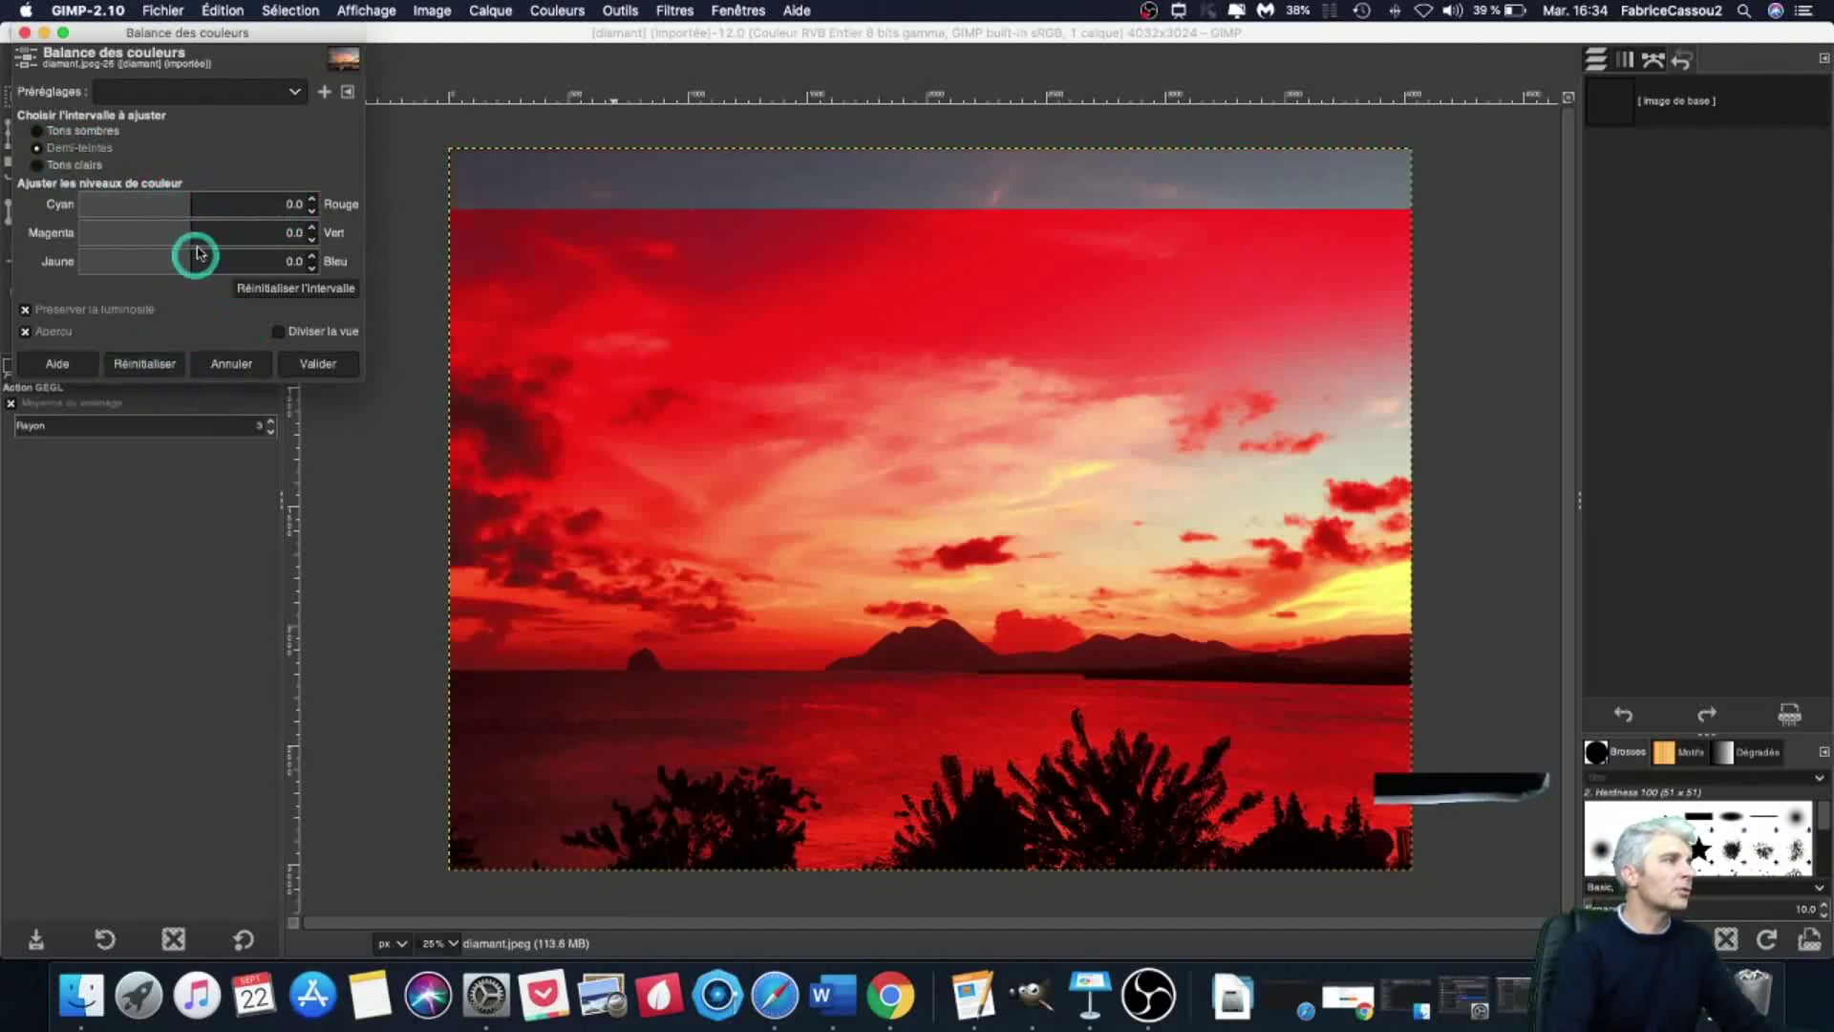
Step: Try cyan–red at about 25 for the shadows and, after a reset, 30.8 for the midtones, and cancel the colour balance
click(184, 203)
click(53, 131)
drag(184, 200, 216, 204)
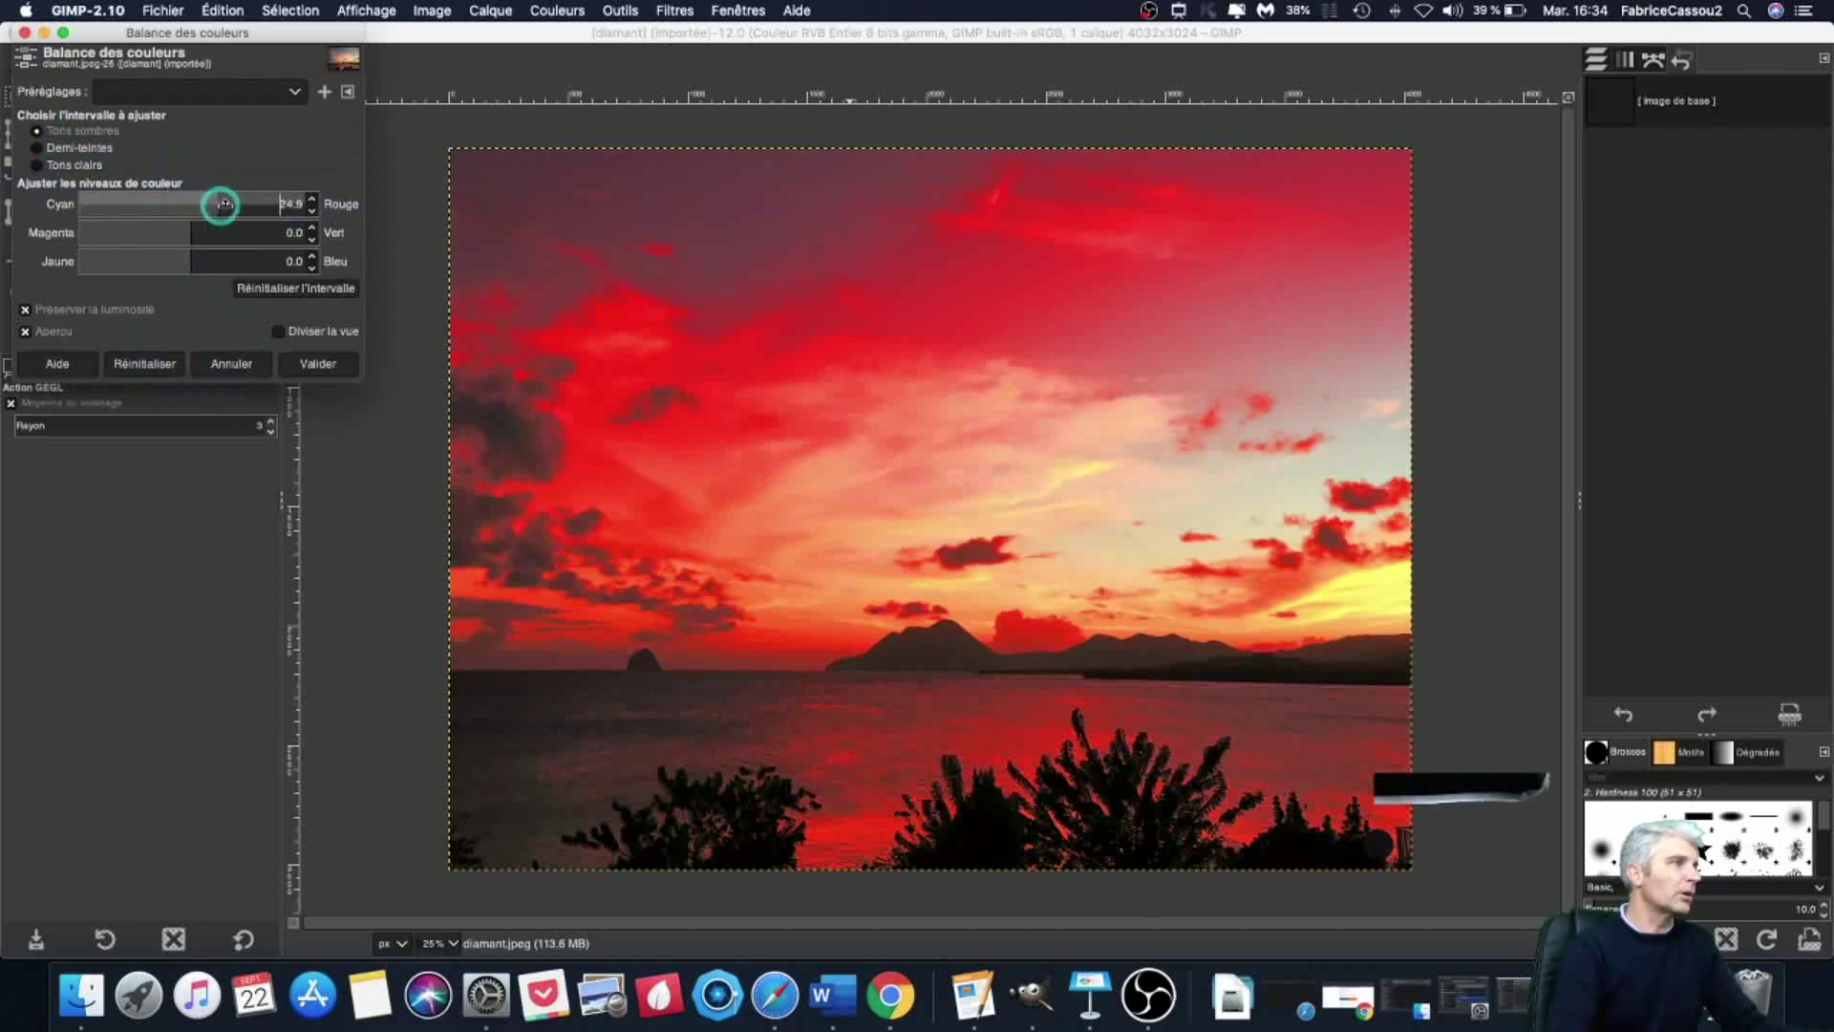
click(143, 367)
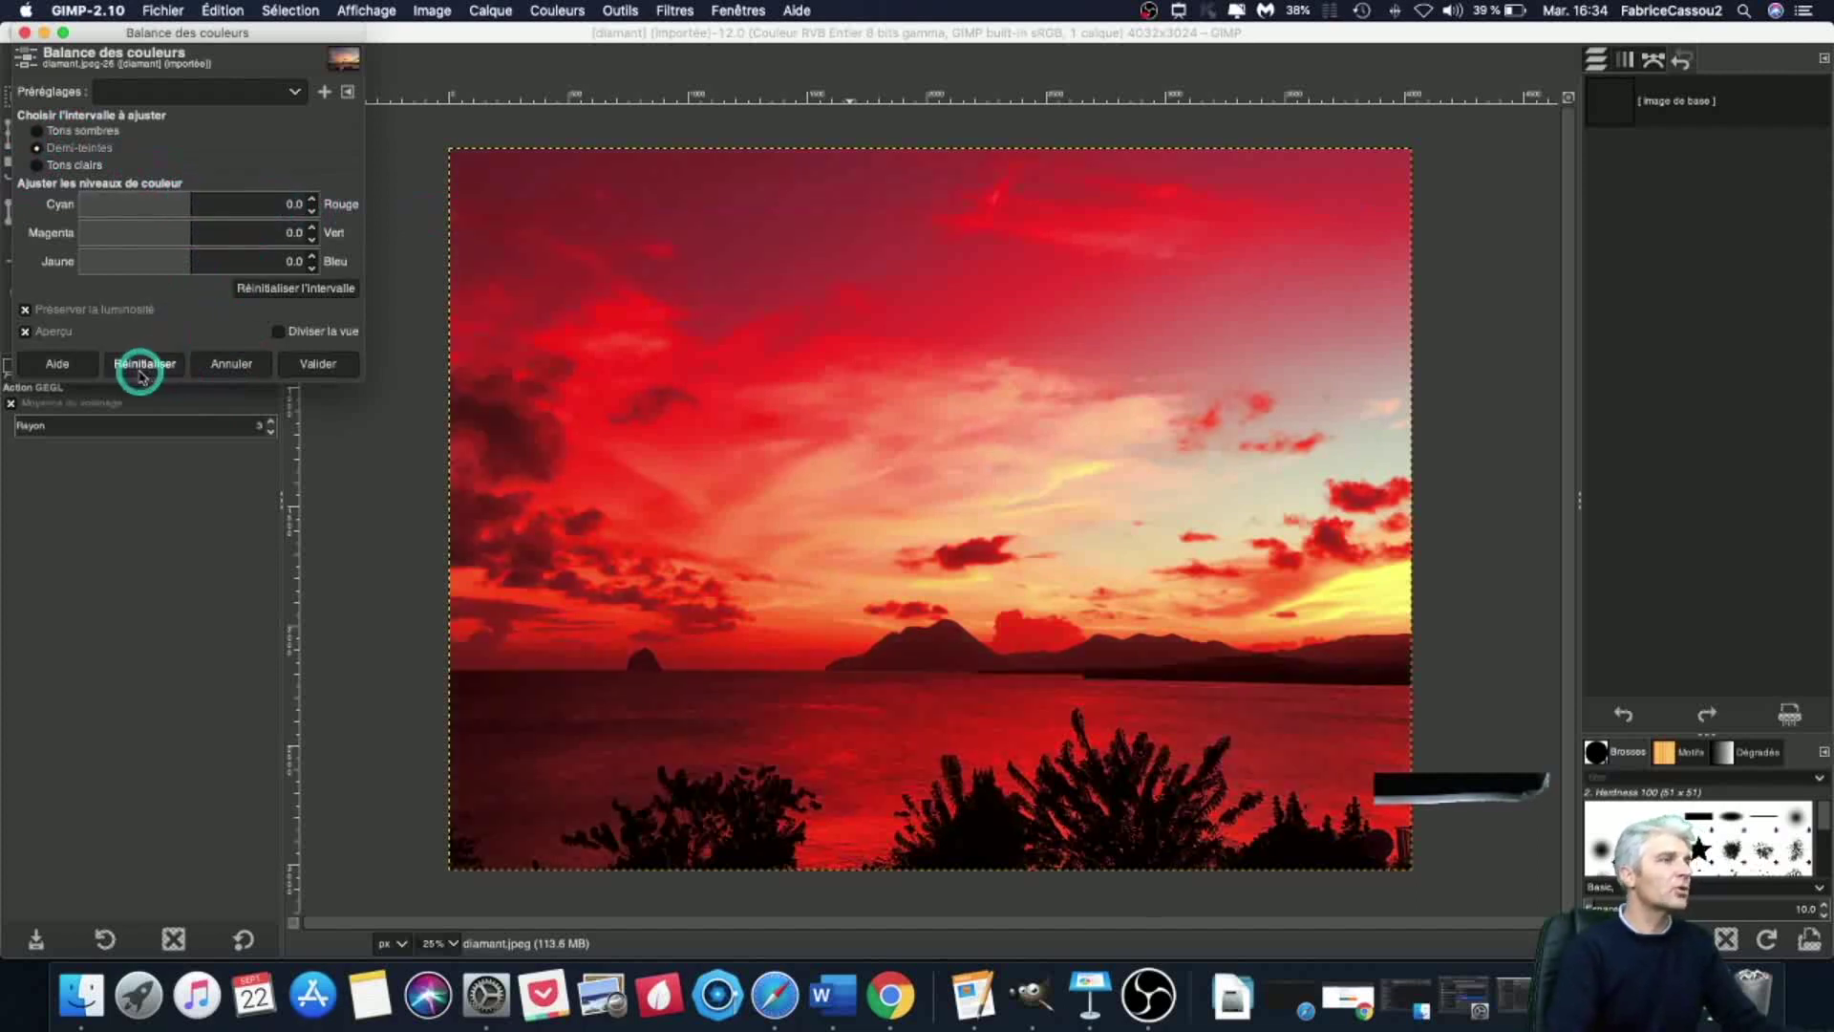
drag(181, 204, 238, 198)
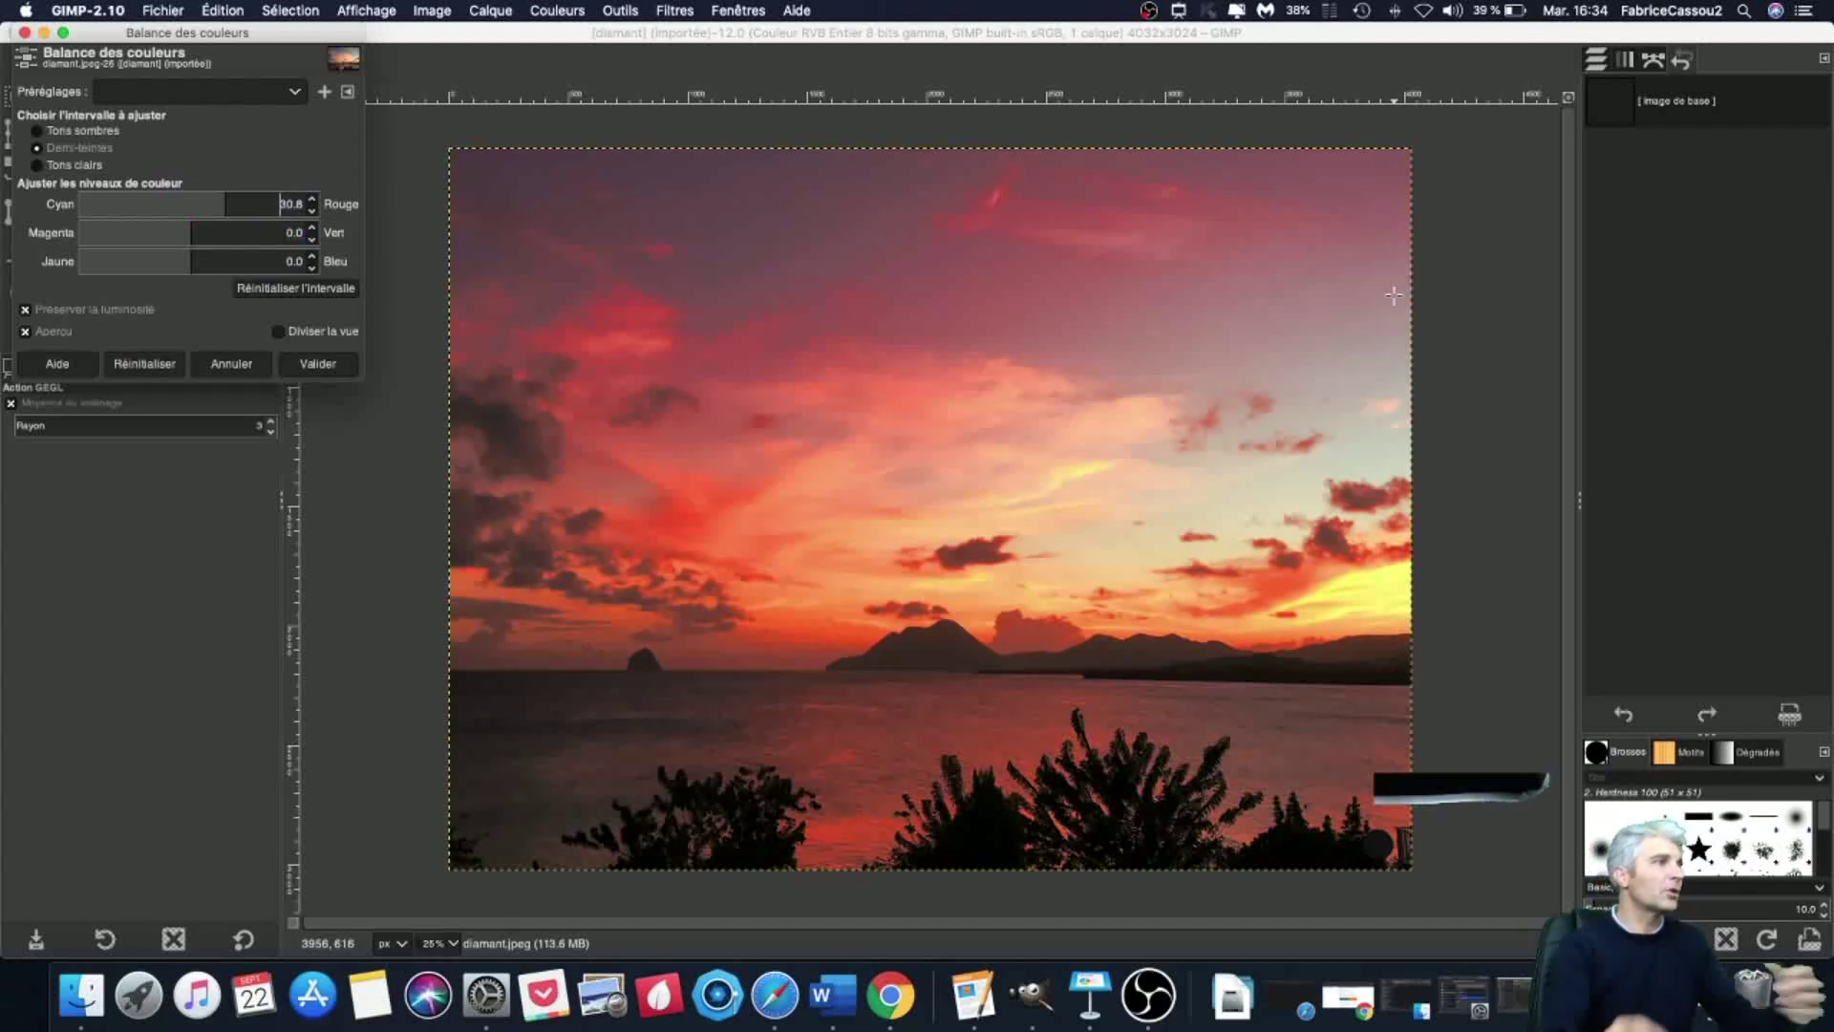
click(231, 365)
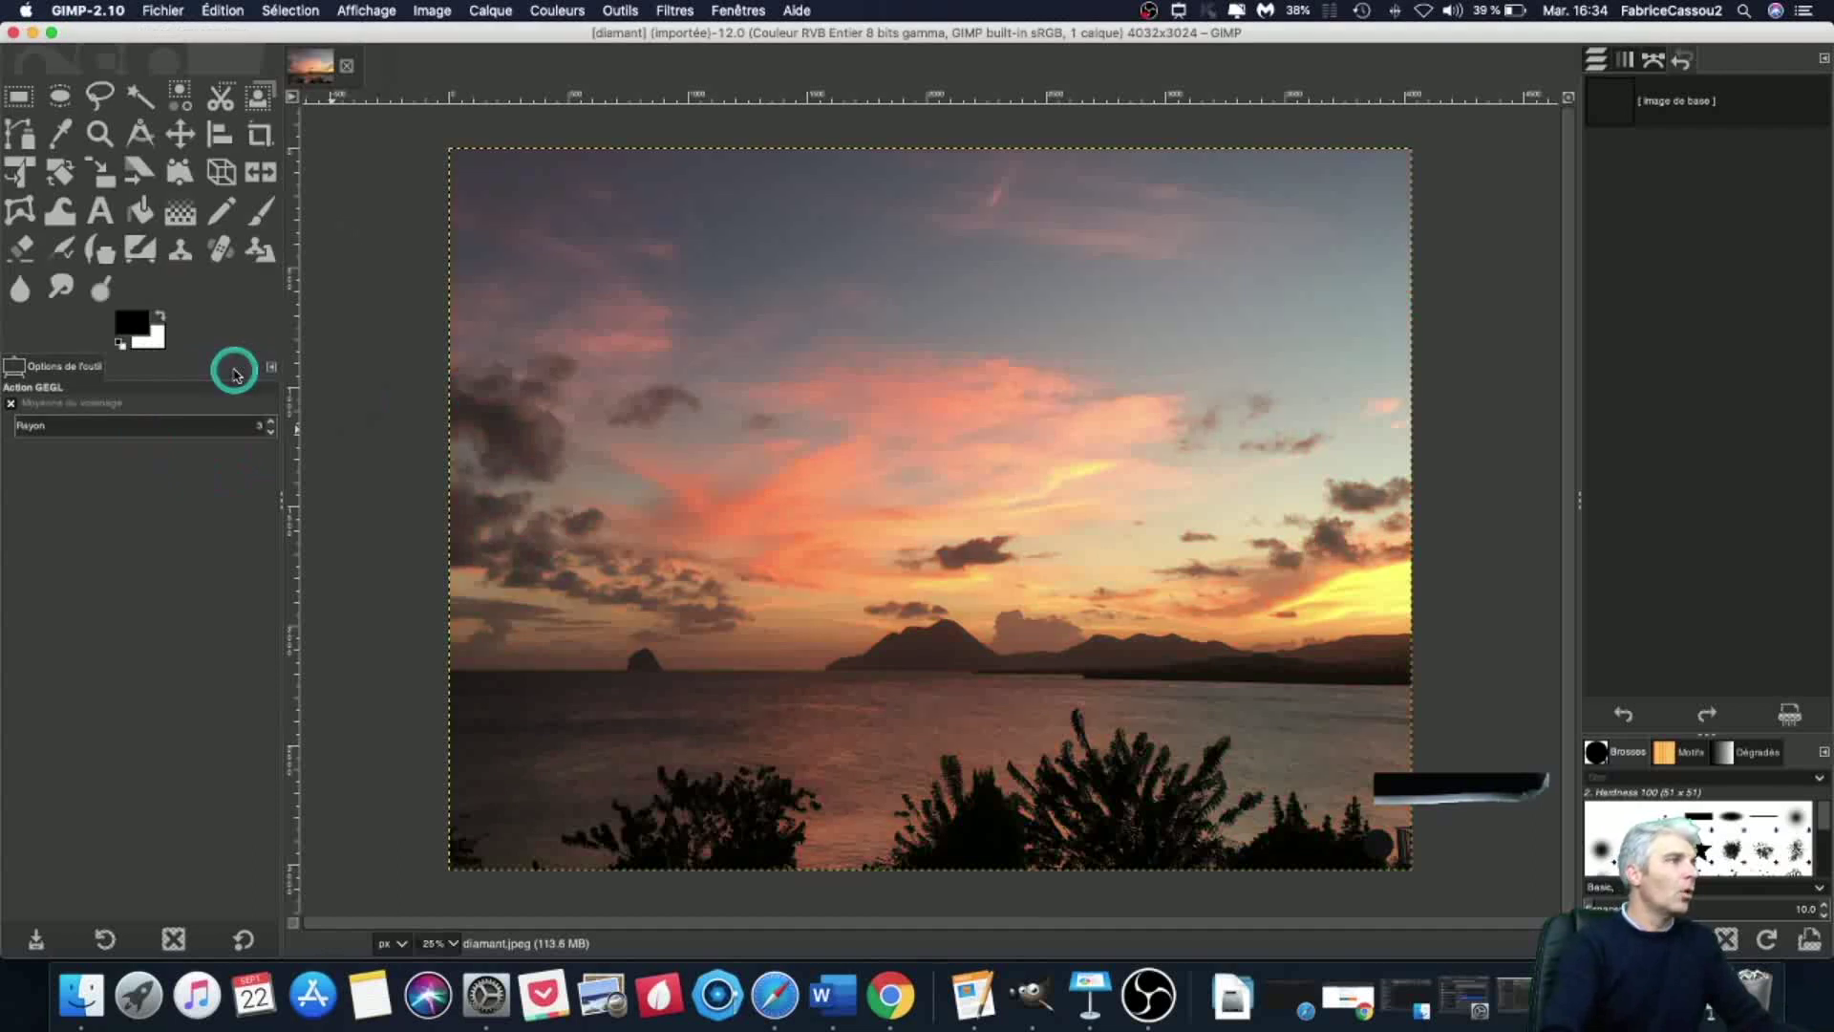
Step: Try shifting the hue of the red primary with Hue-Saturation, reset the values and close the adjustment without applying it
click(560, 12)
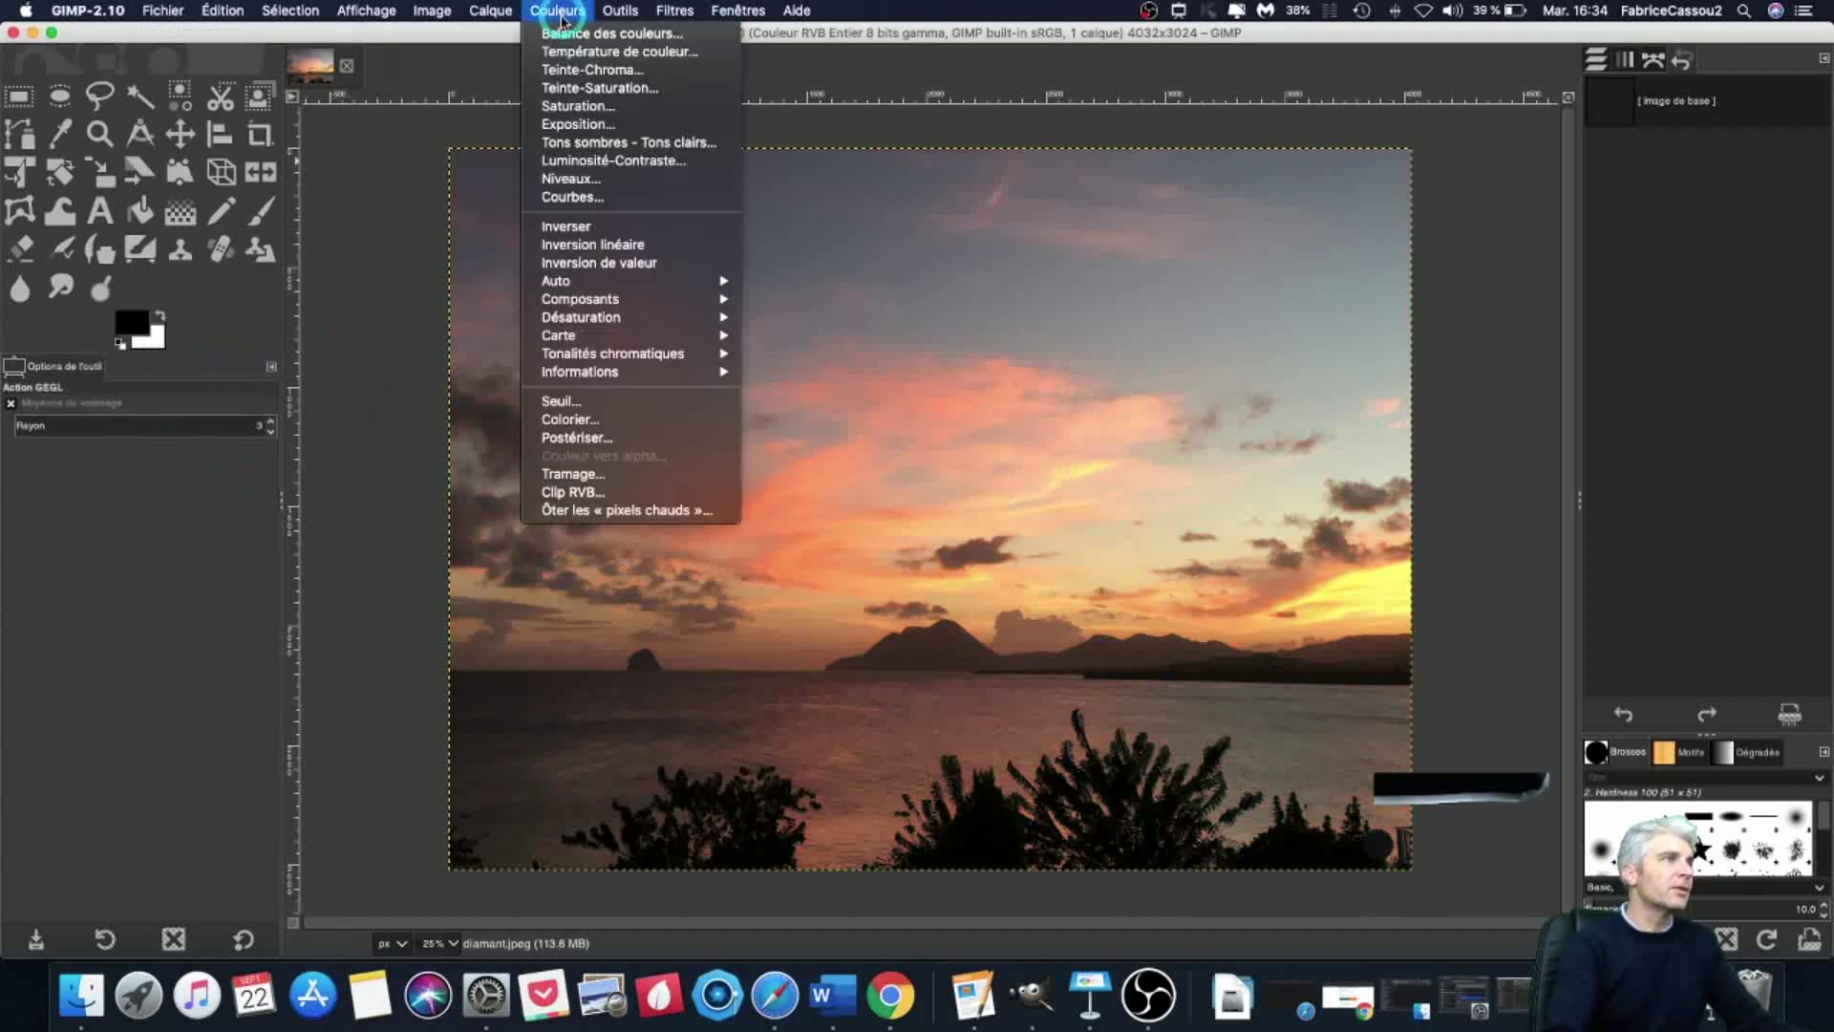
click(565, 87)
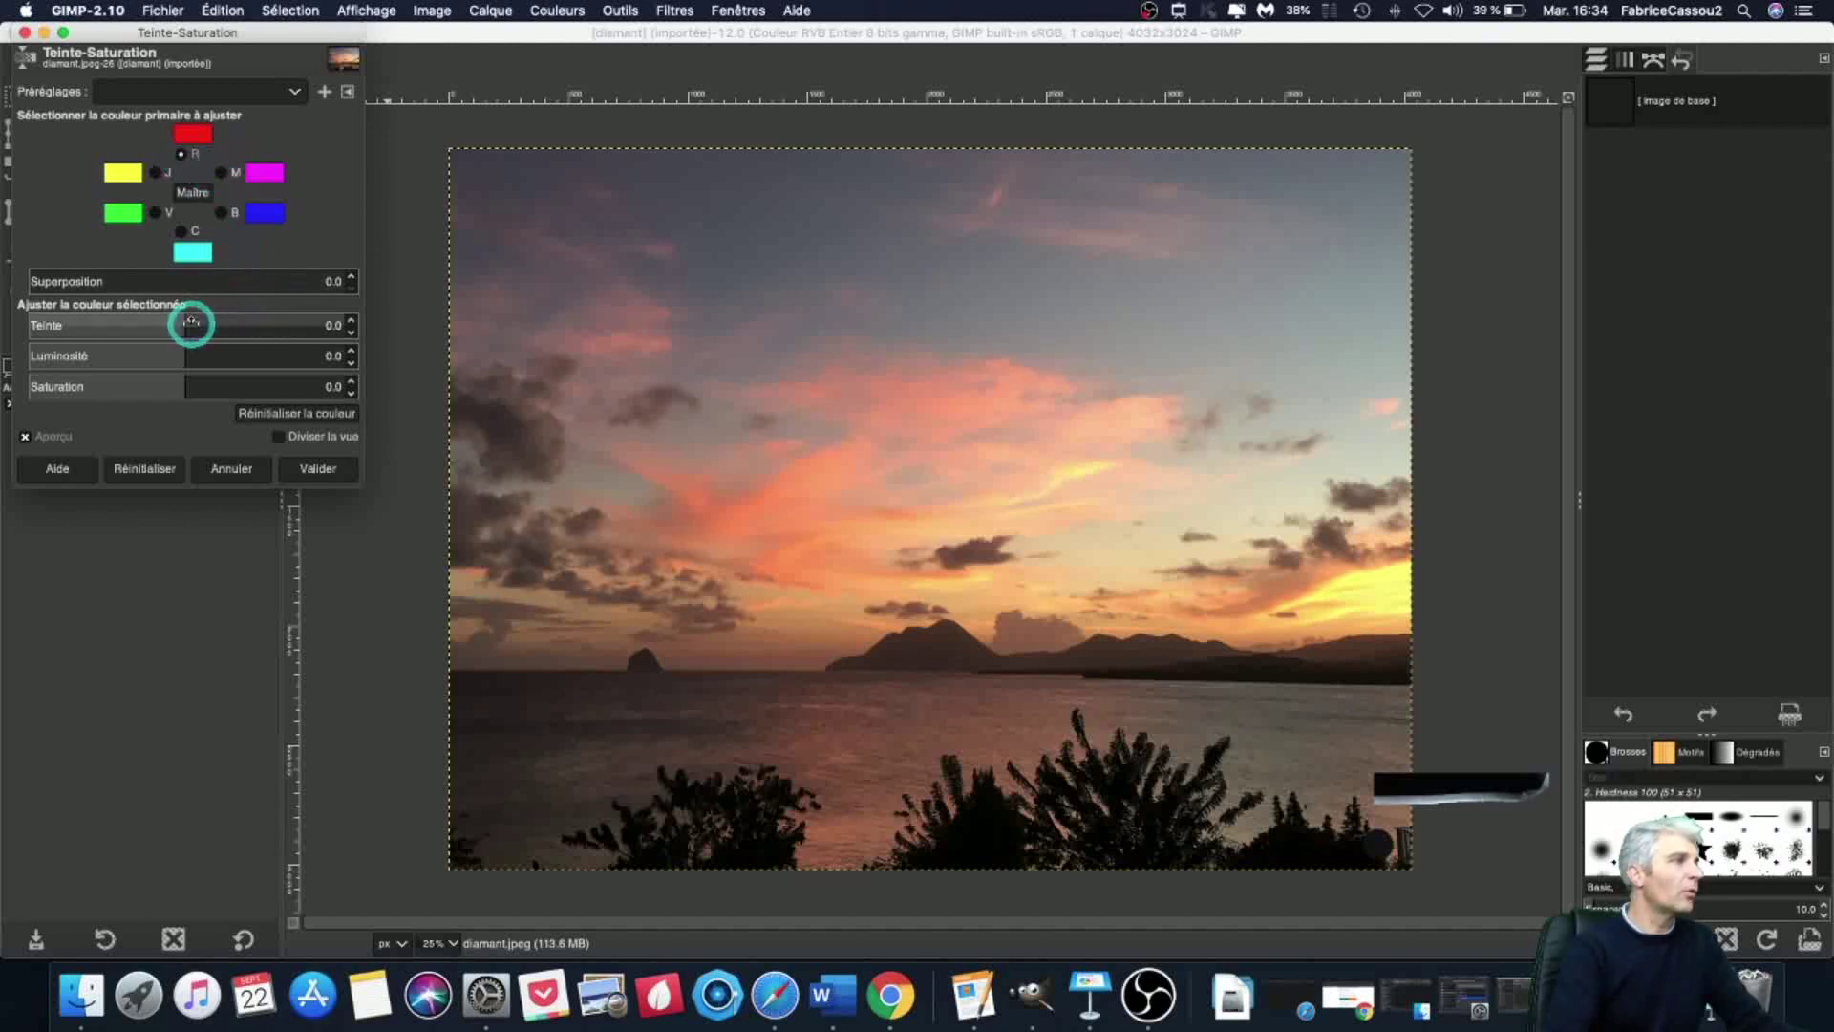
drag(183, 325, 117, 437)
click(144, 468)
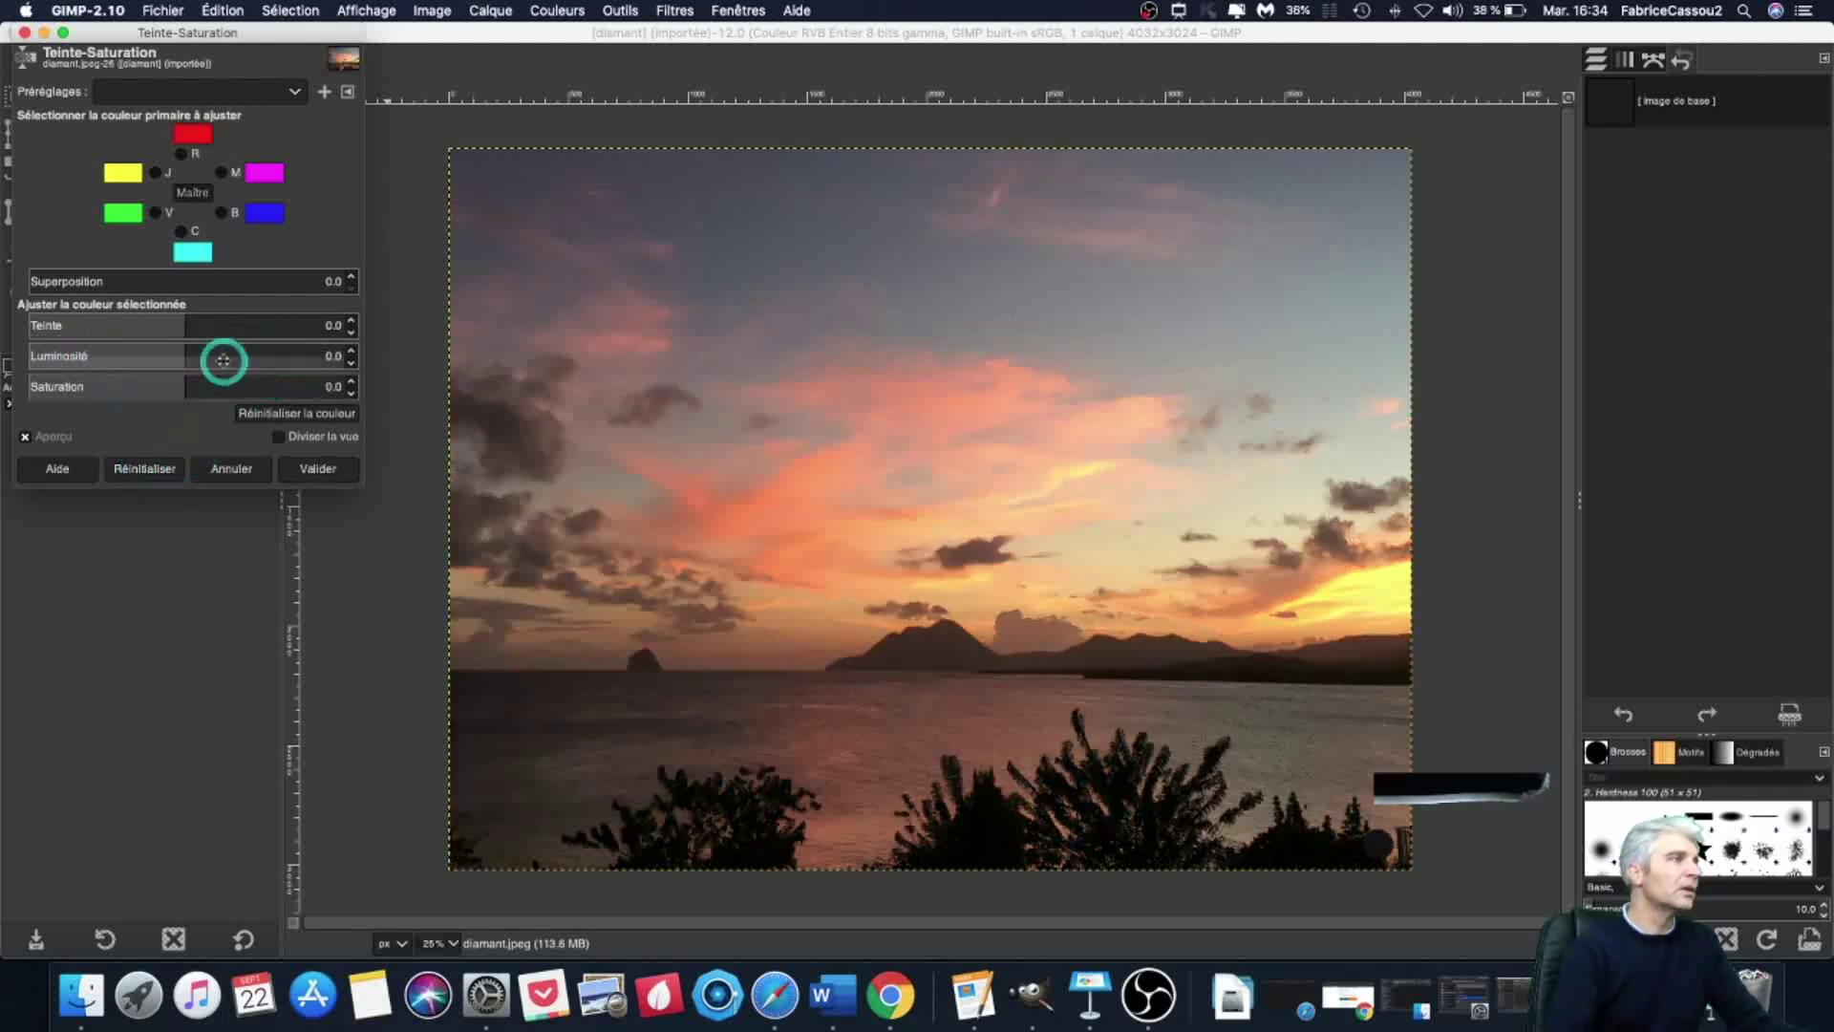
click(25, 34)
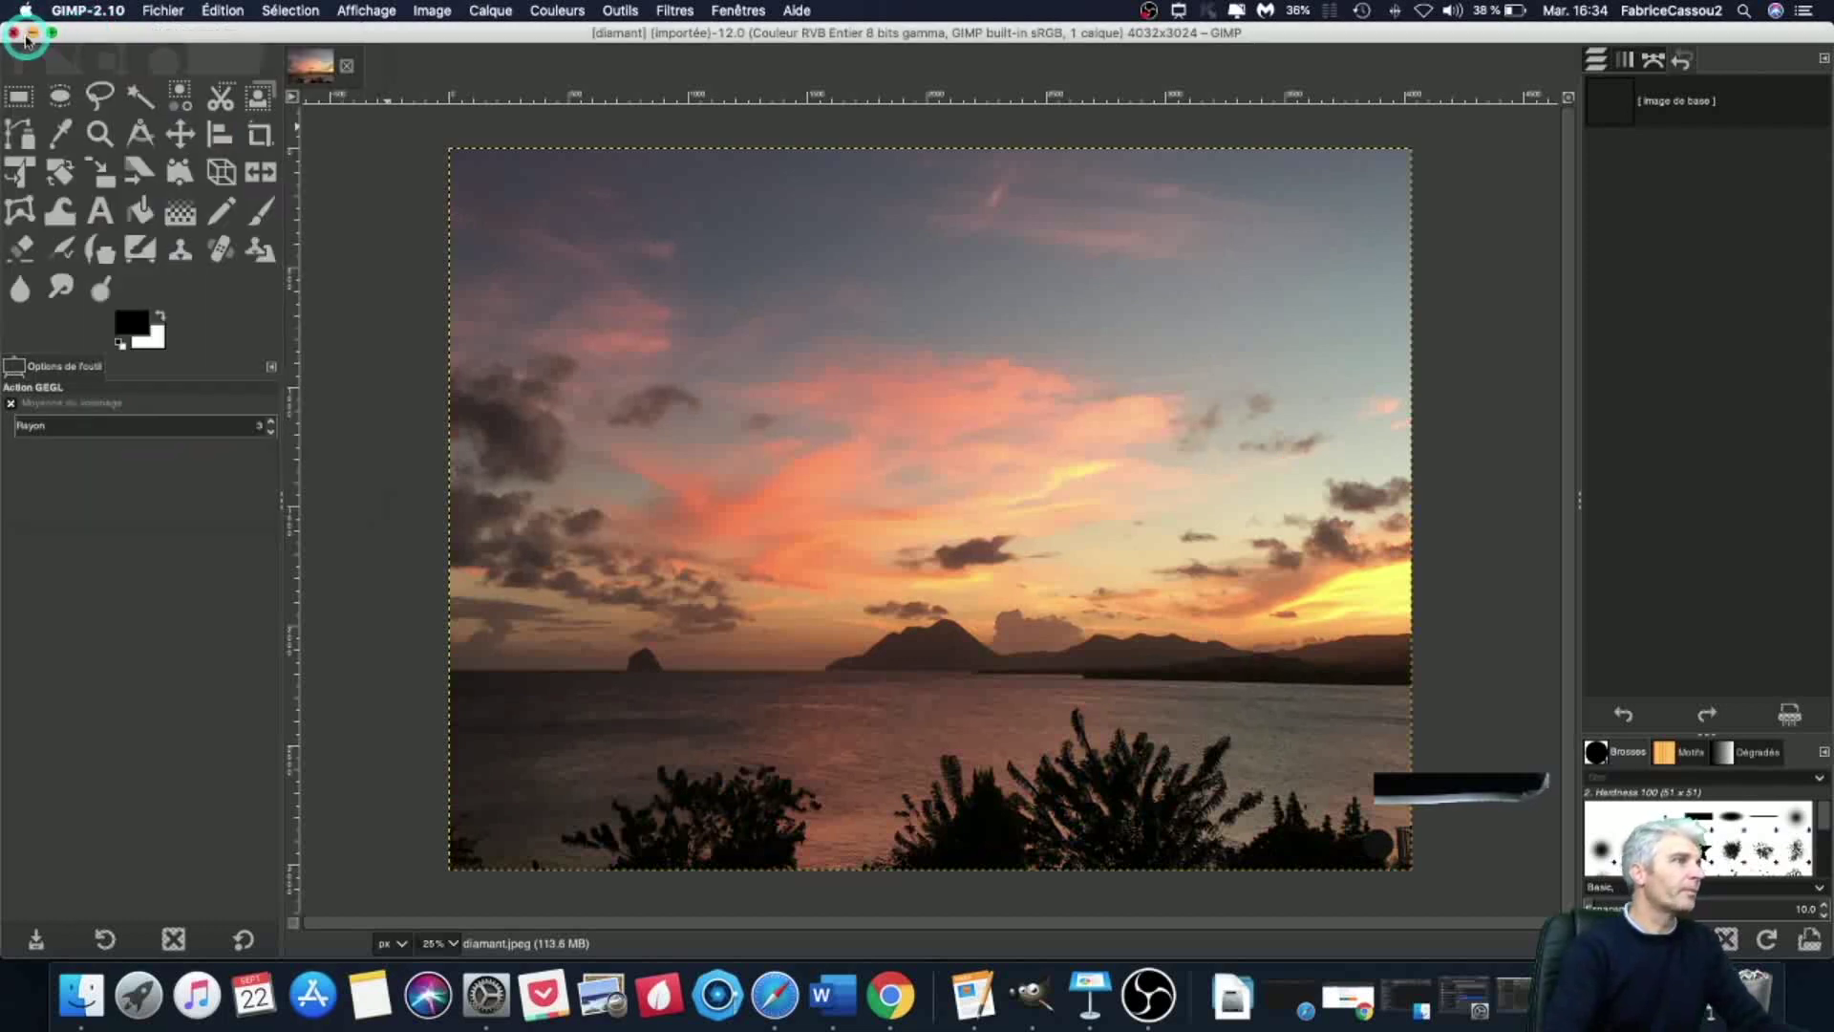
Step: Start a Curves adjustment on the sunset photo and lift the red channel to output 91 at input 61
click(559, 11)
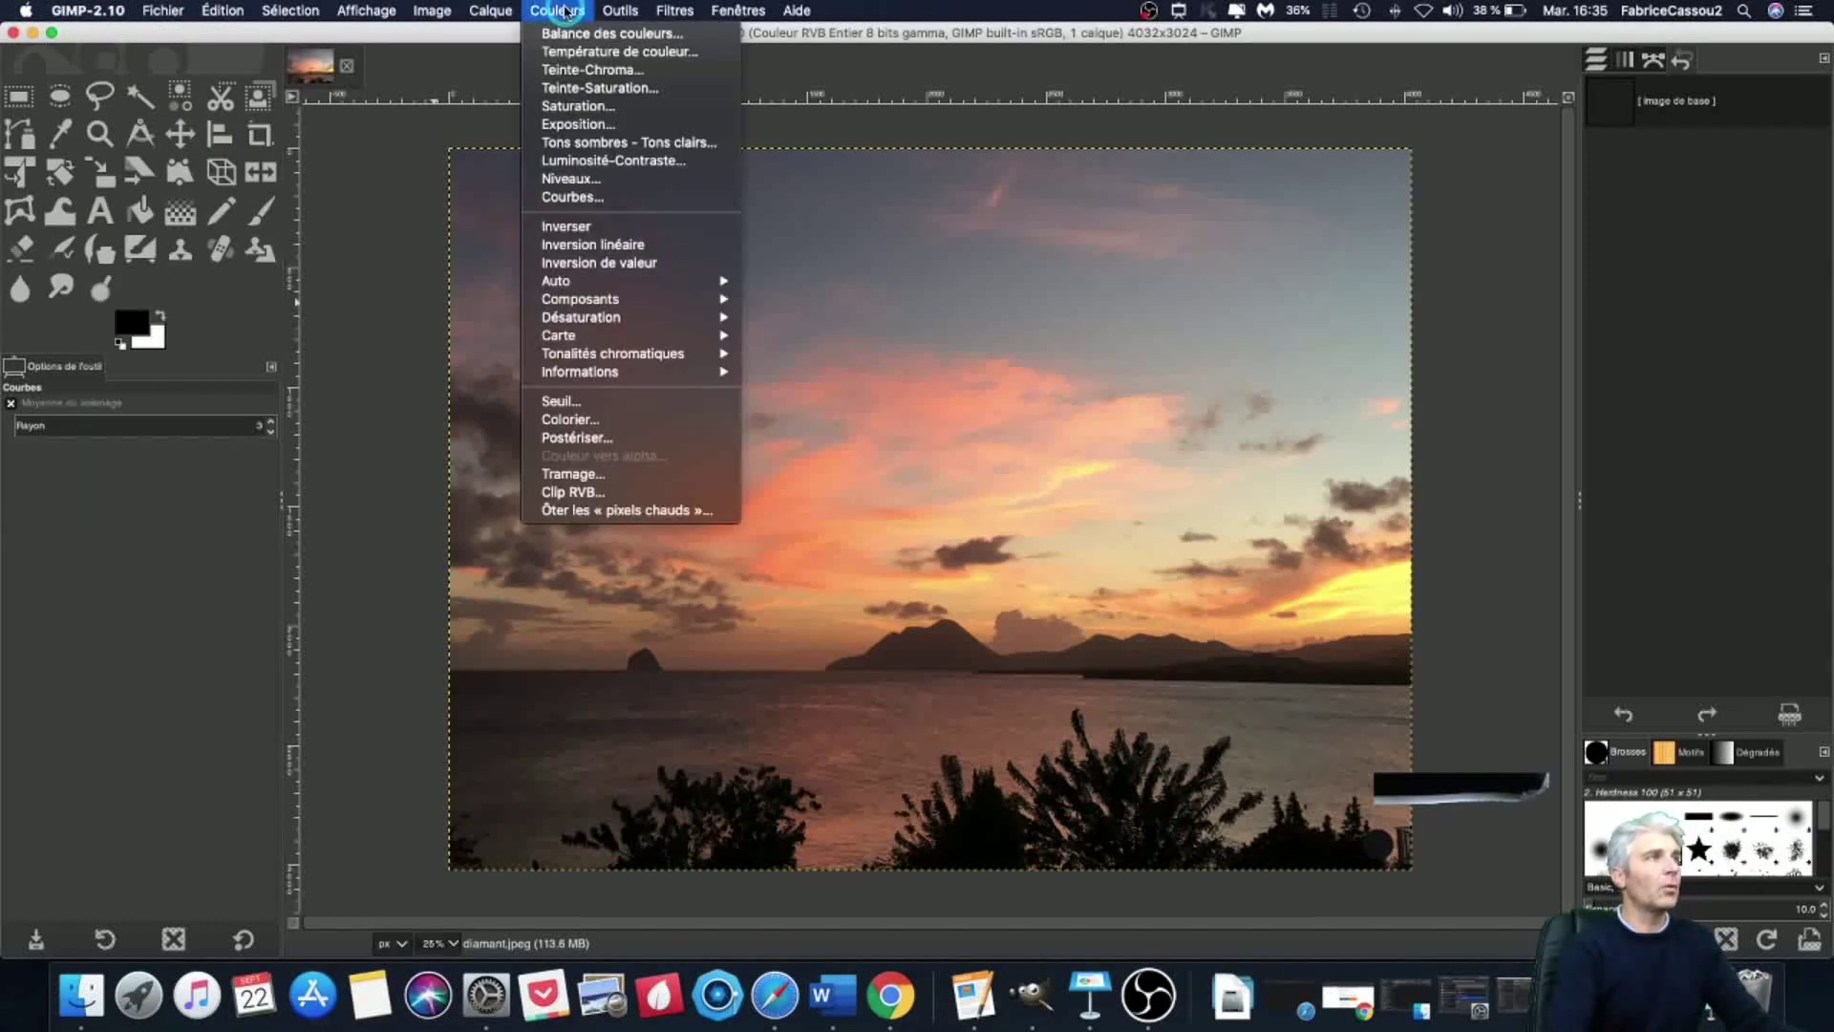
click(615, 201)
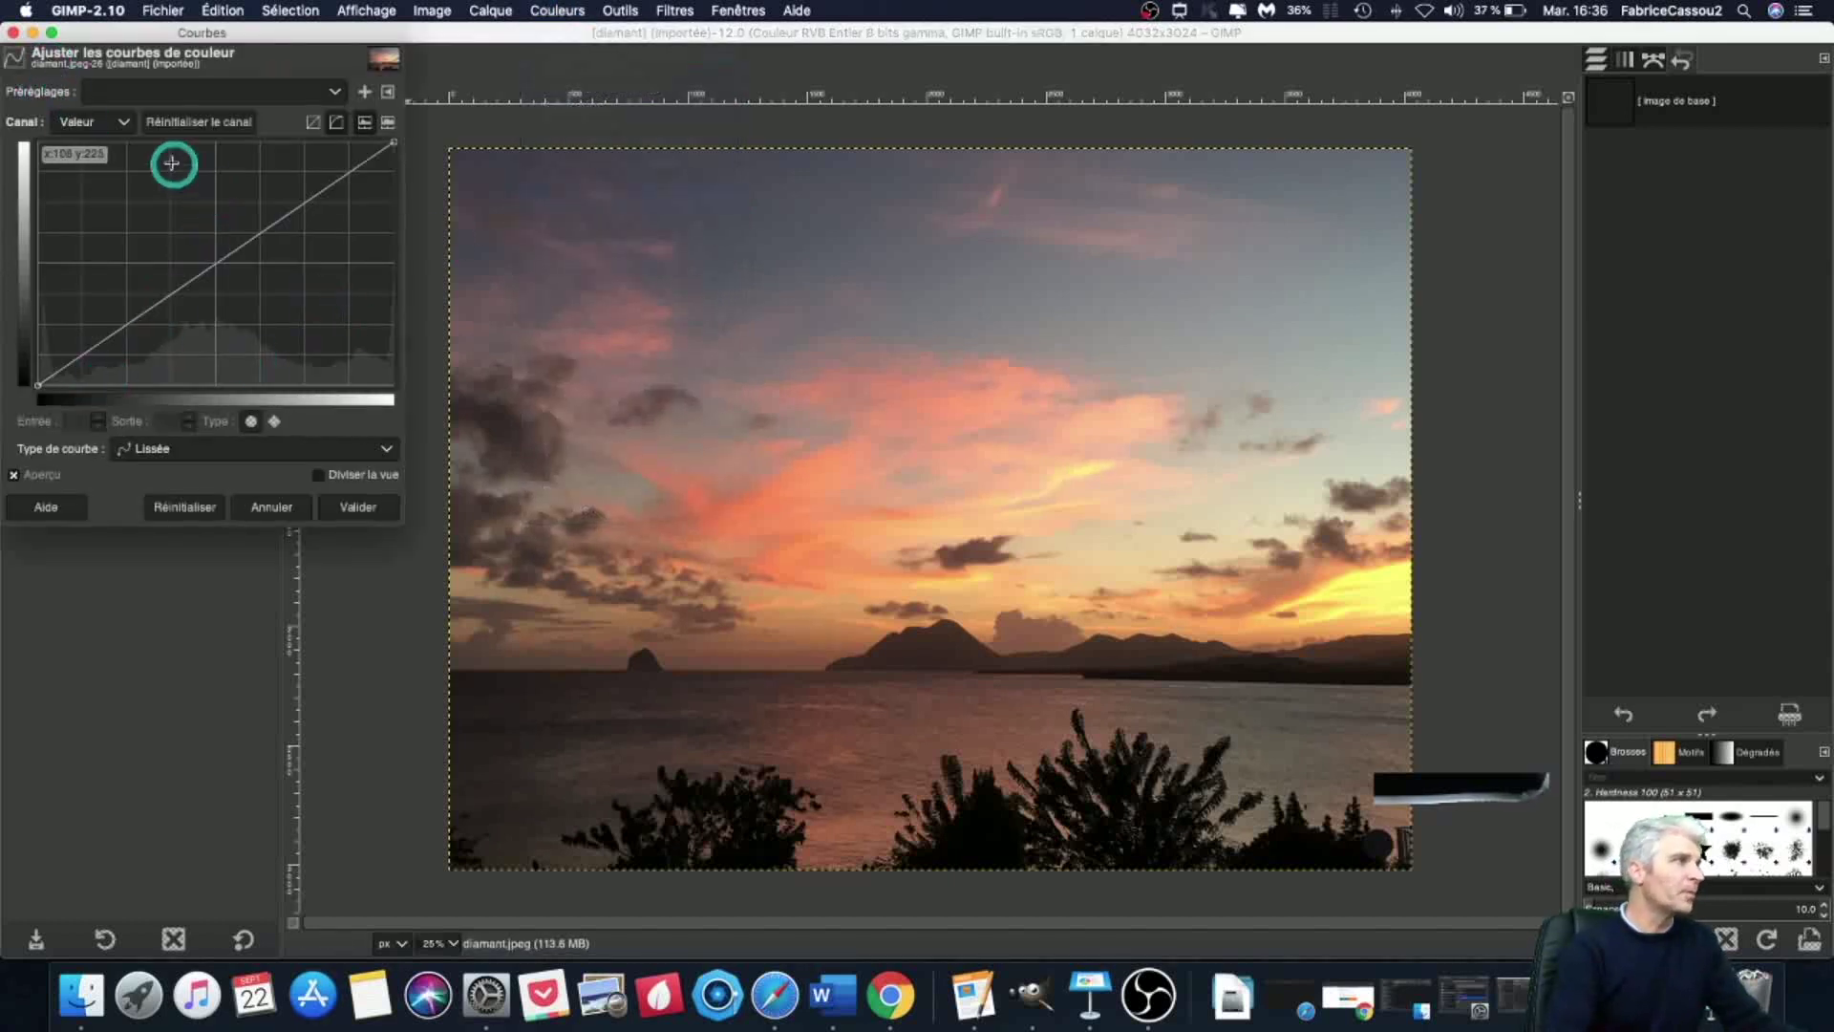
click(121, 129)
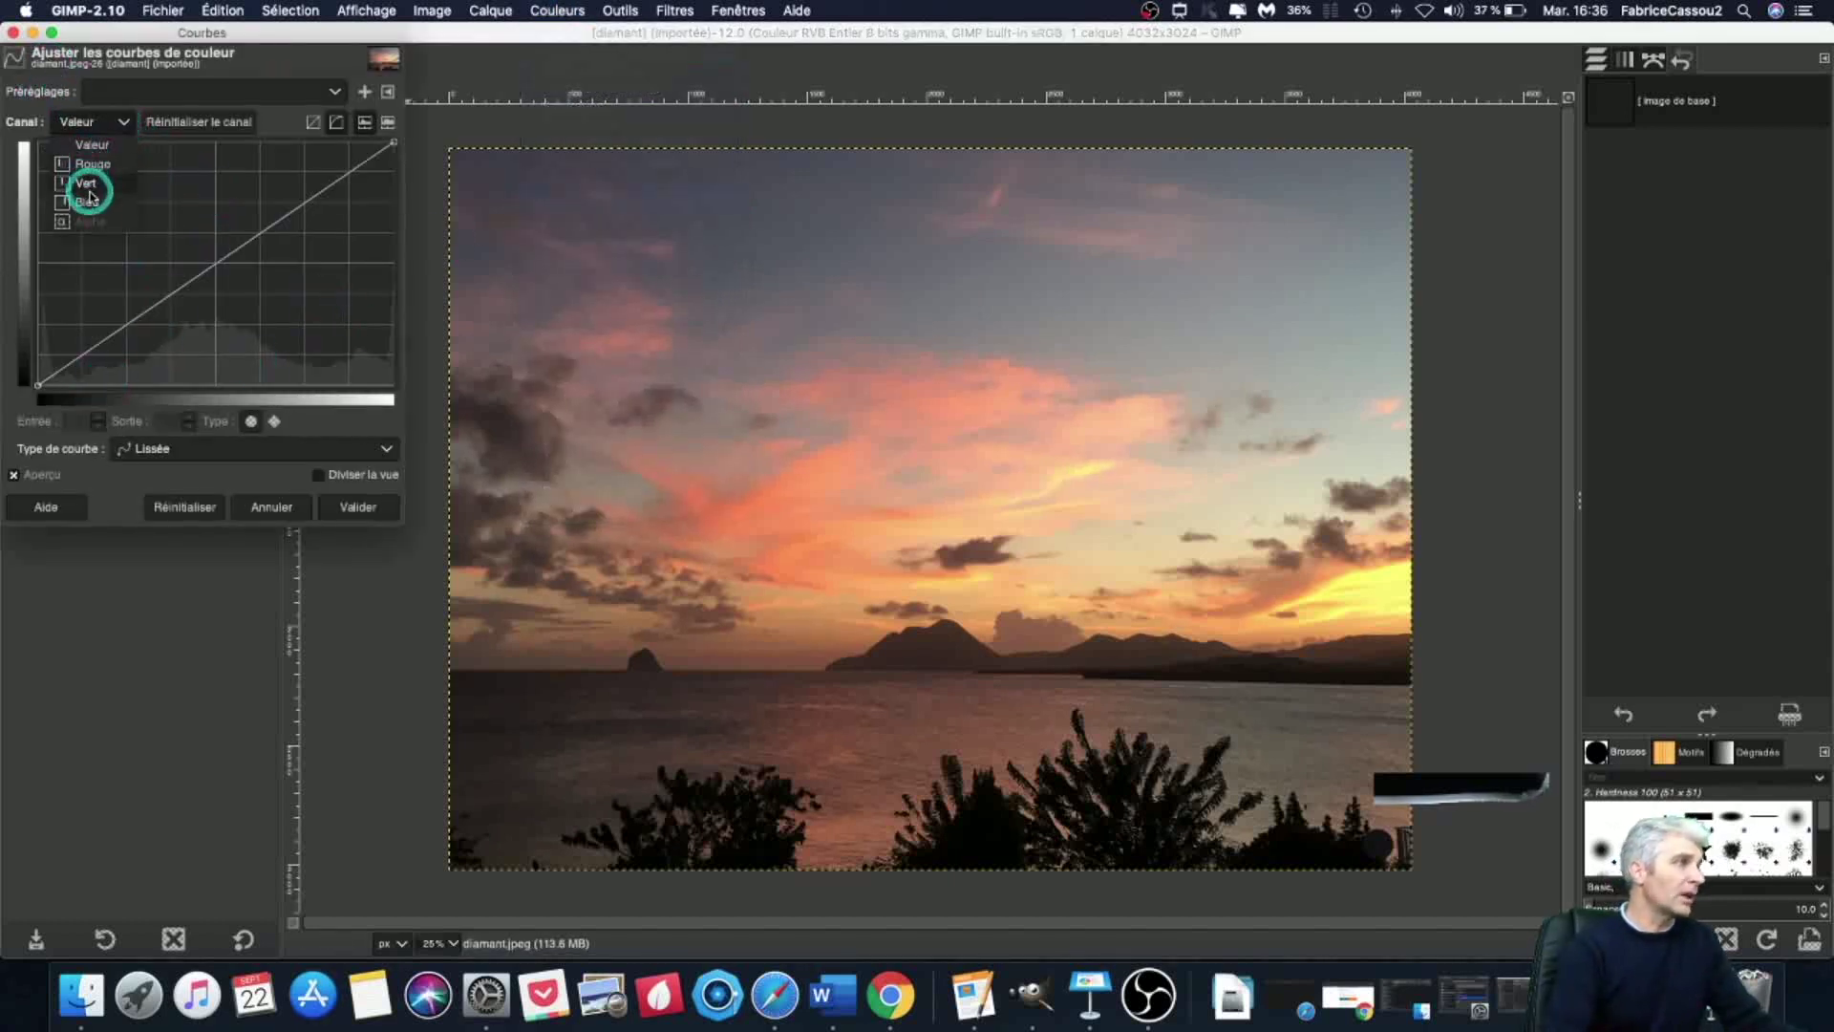
click(98, 165)
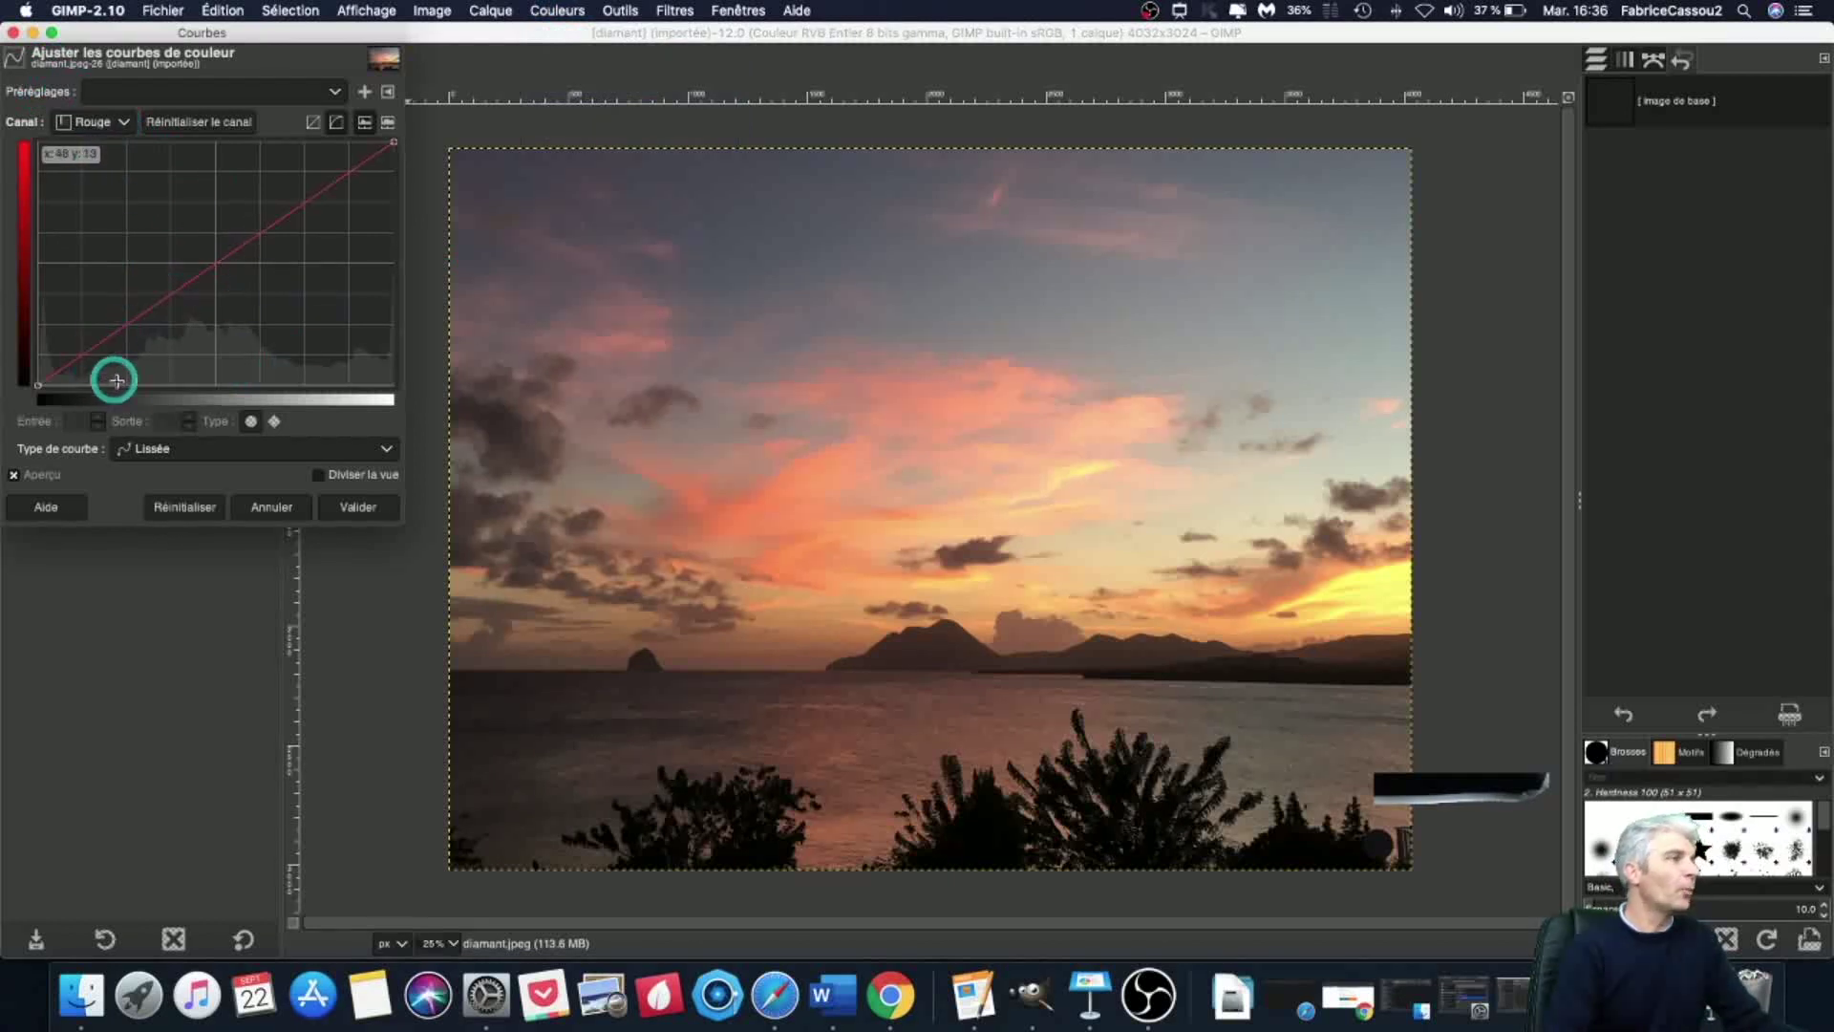
click(91, 342)
drag(101, 315, 111, 306)
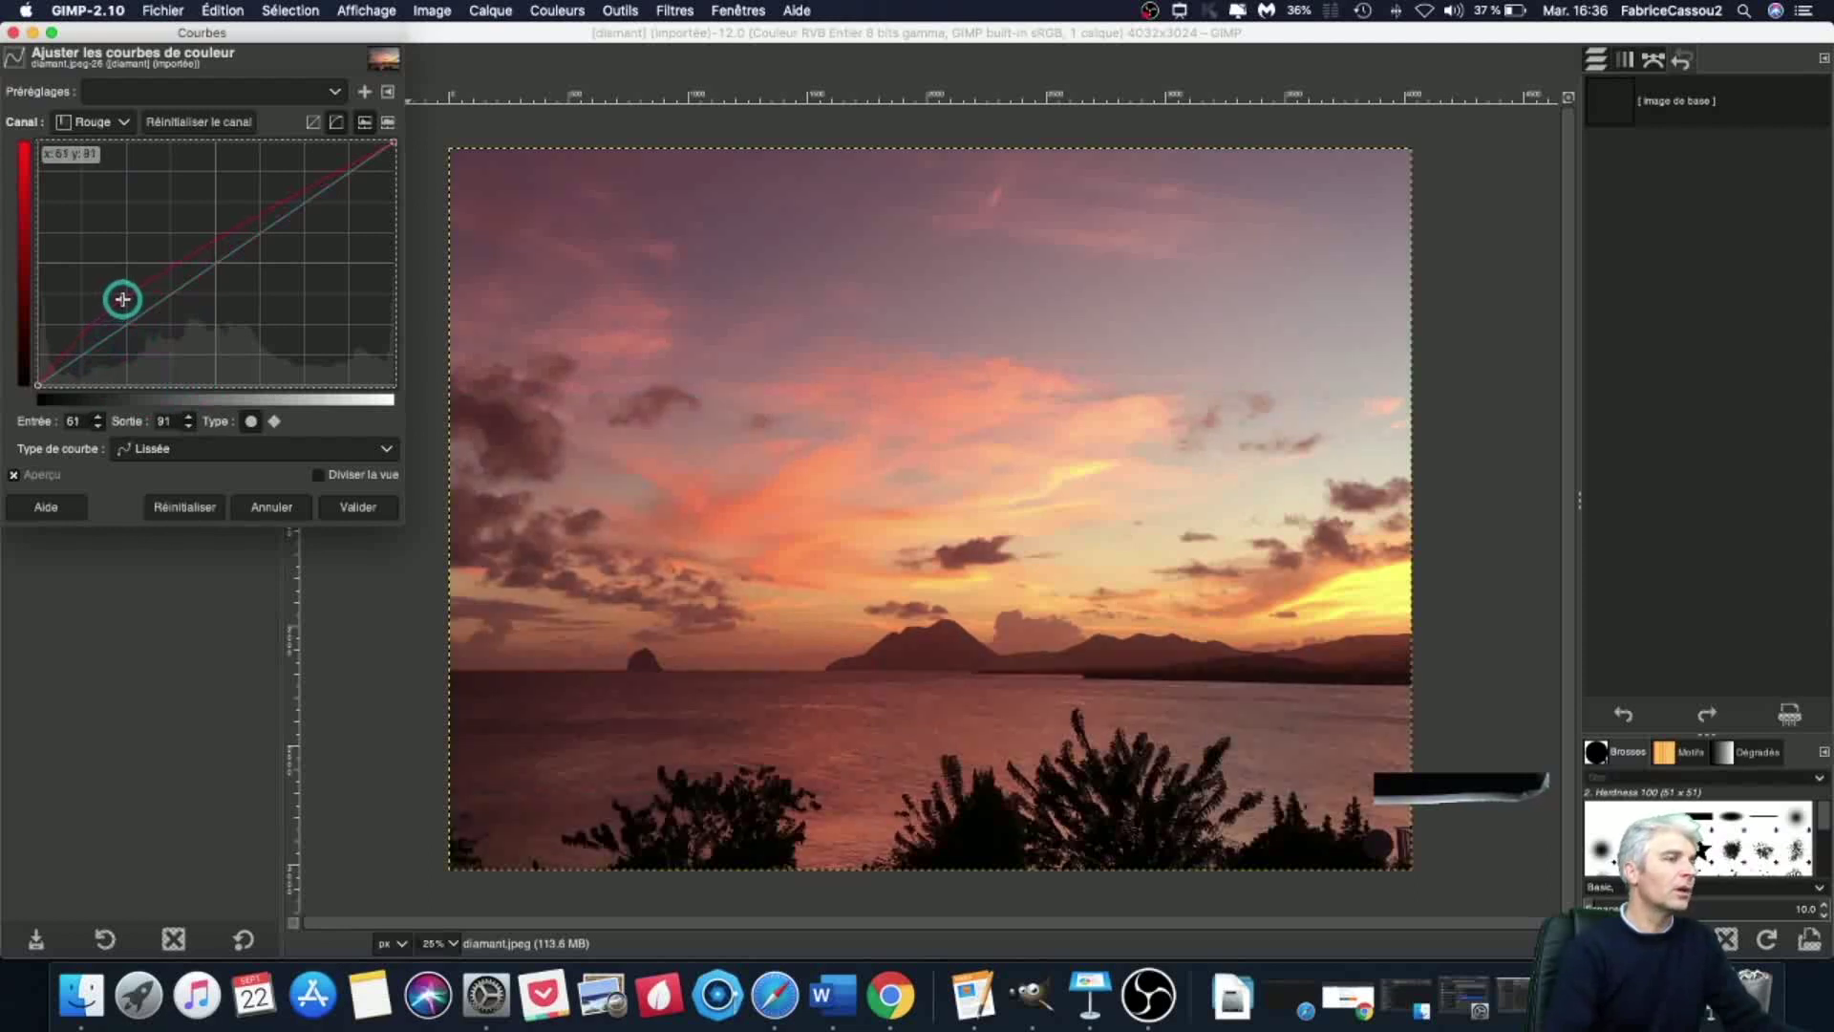
Step: Pull the red curve's control point far below the diagonal into the brighter midtones, at an output of about 19
drag(118, 272, 106, 317)
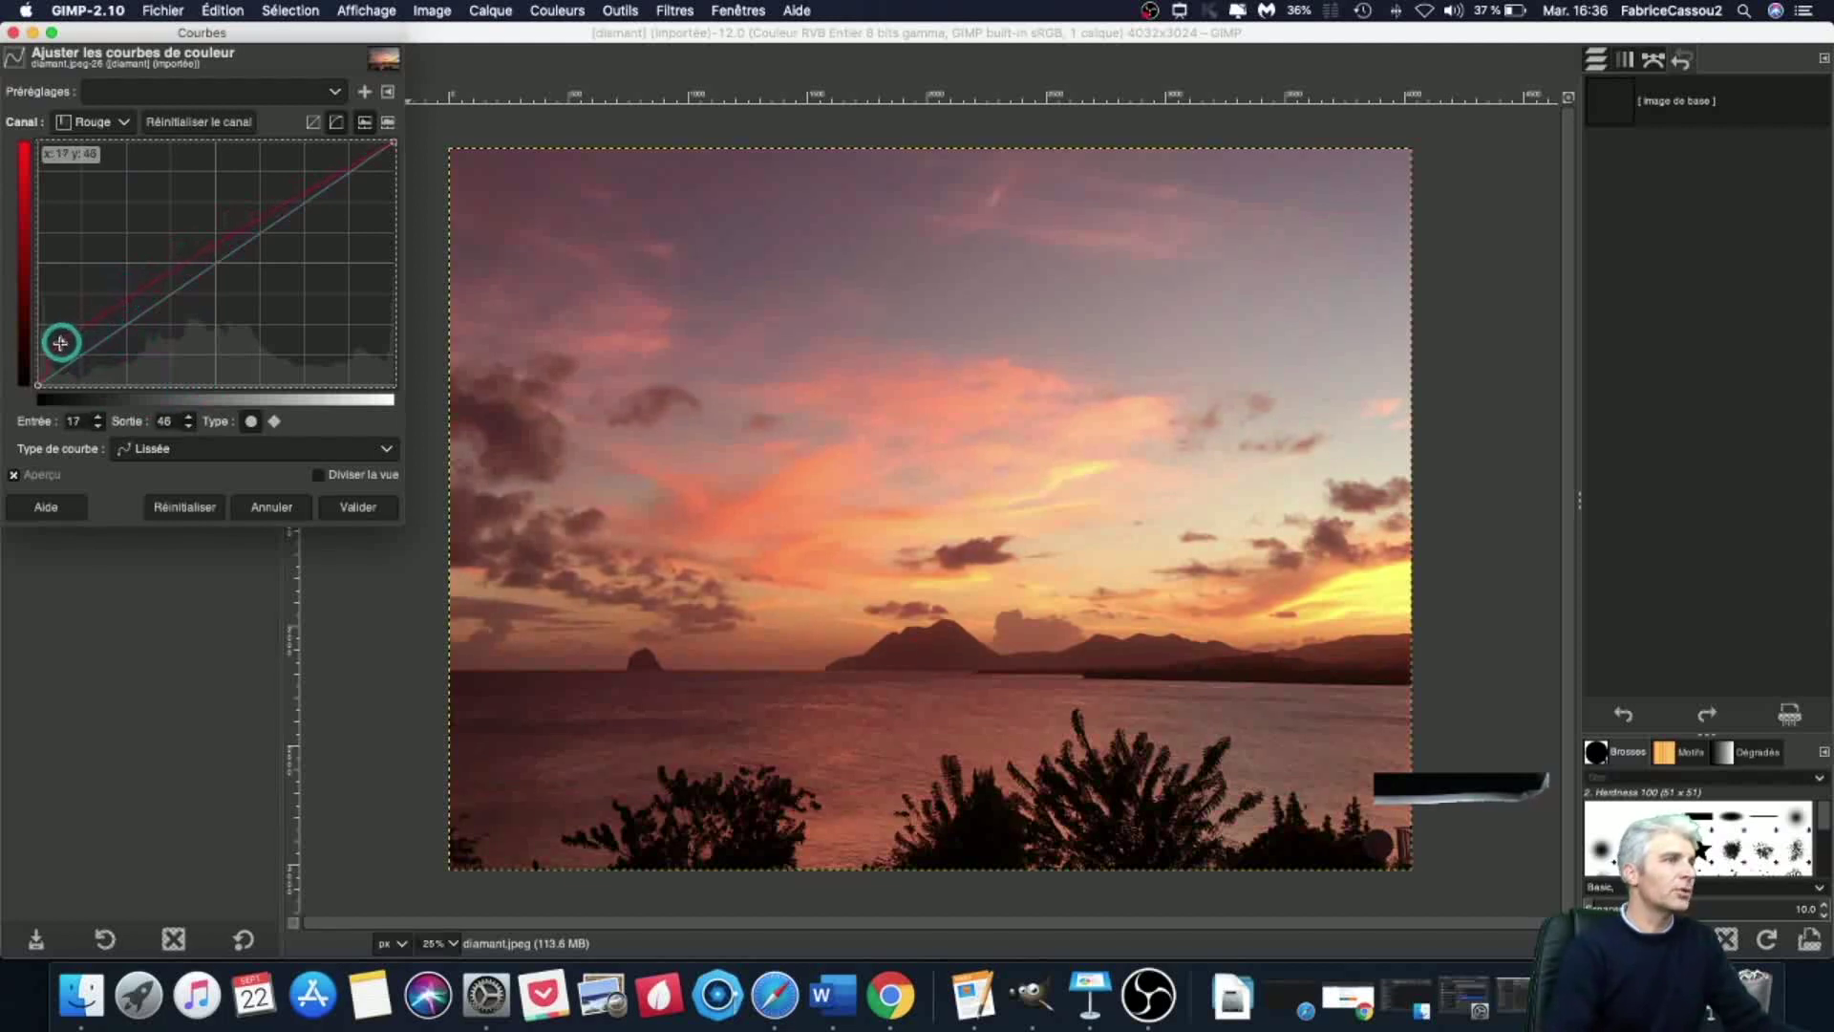
drag(47, 350, 133, 362)
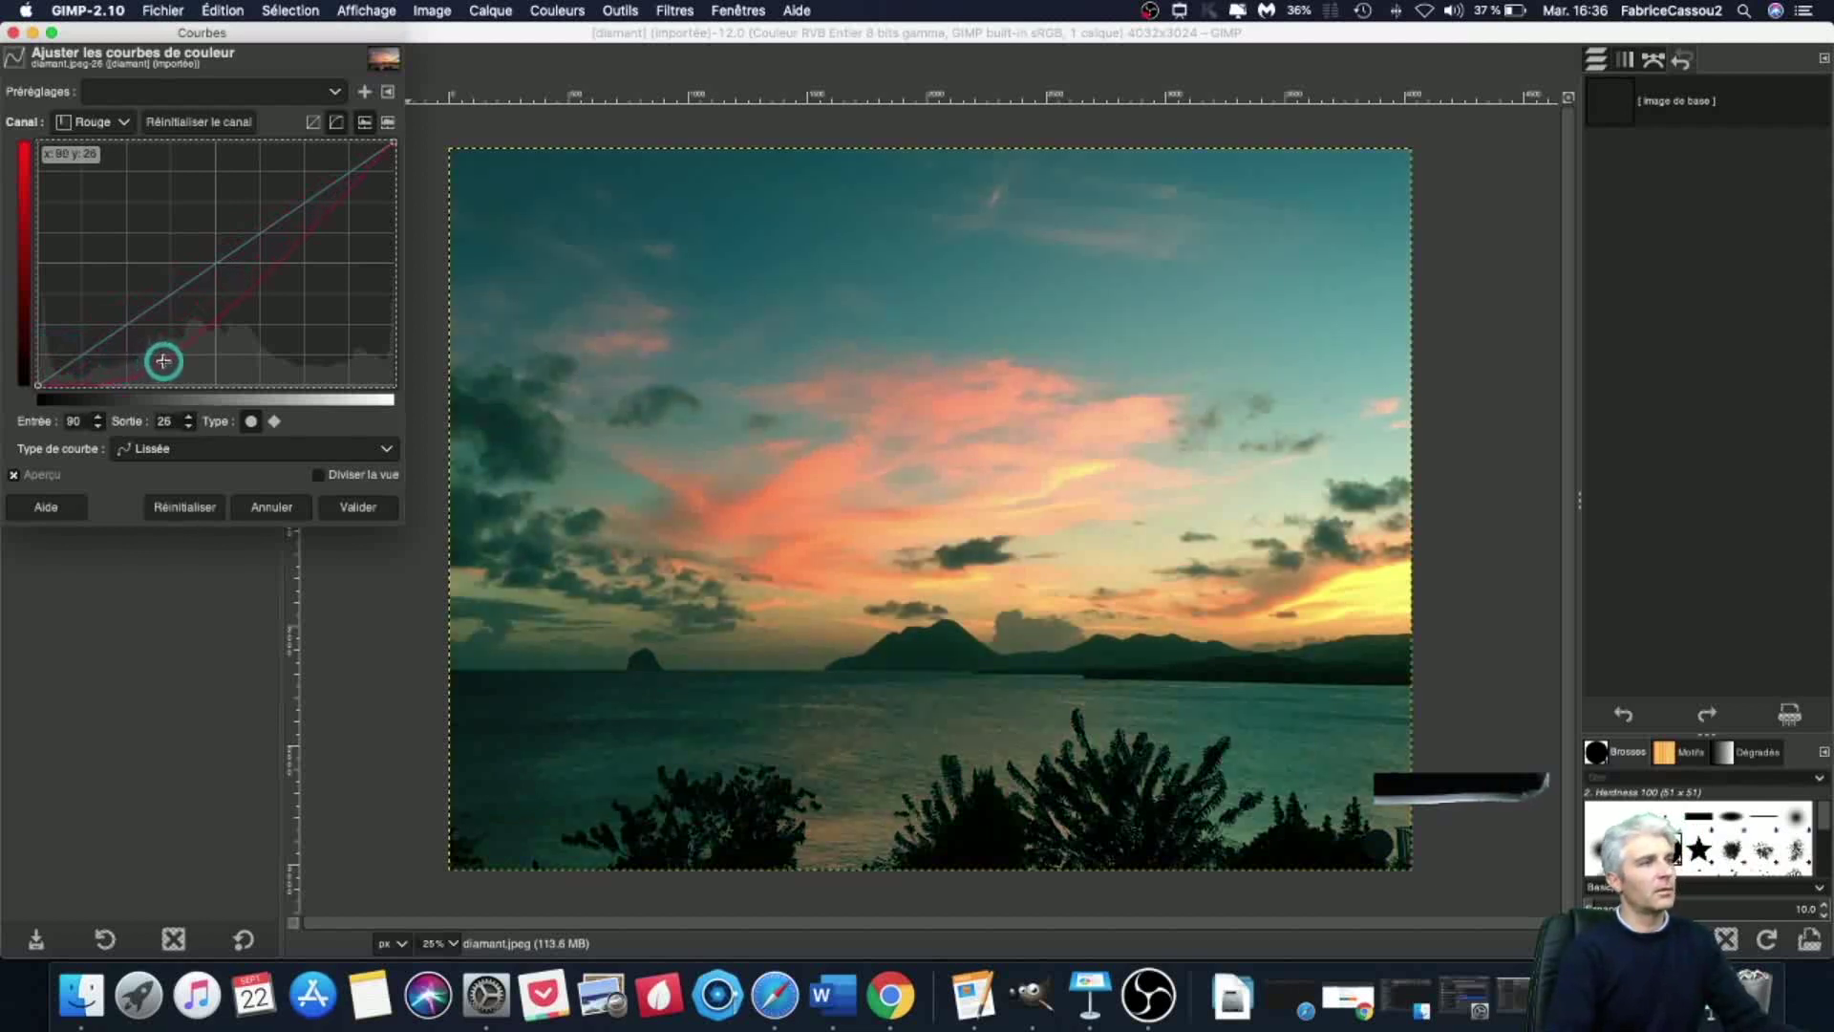
drag(171, 363, 200, 358)
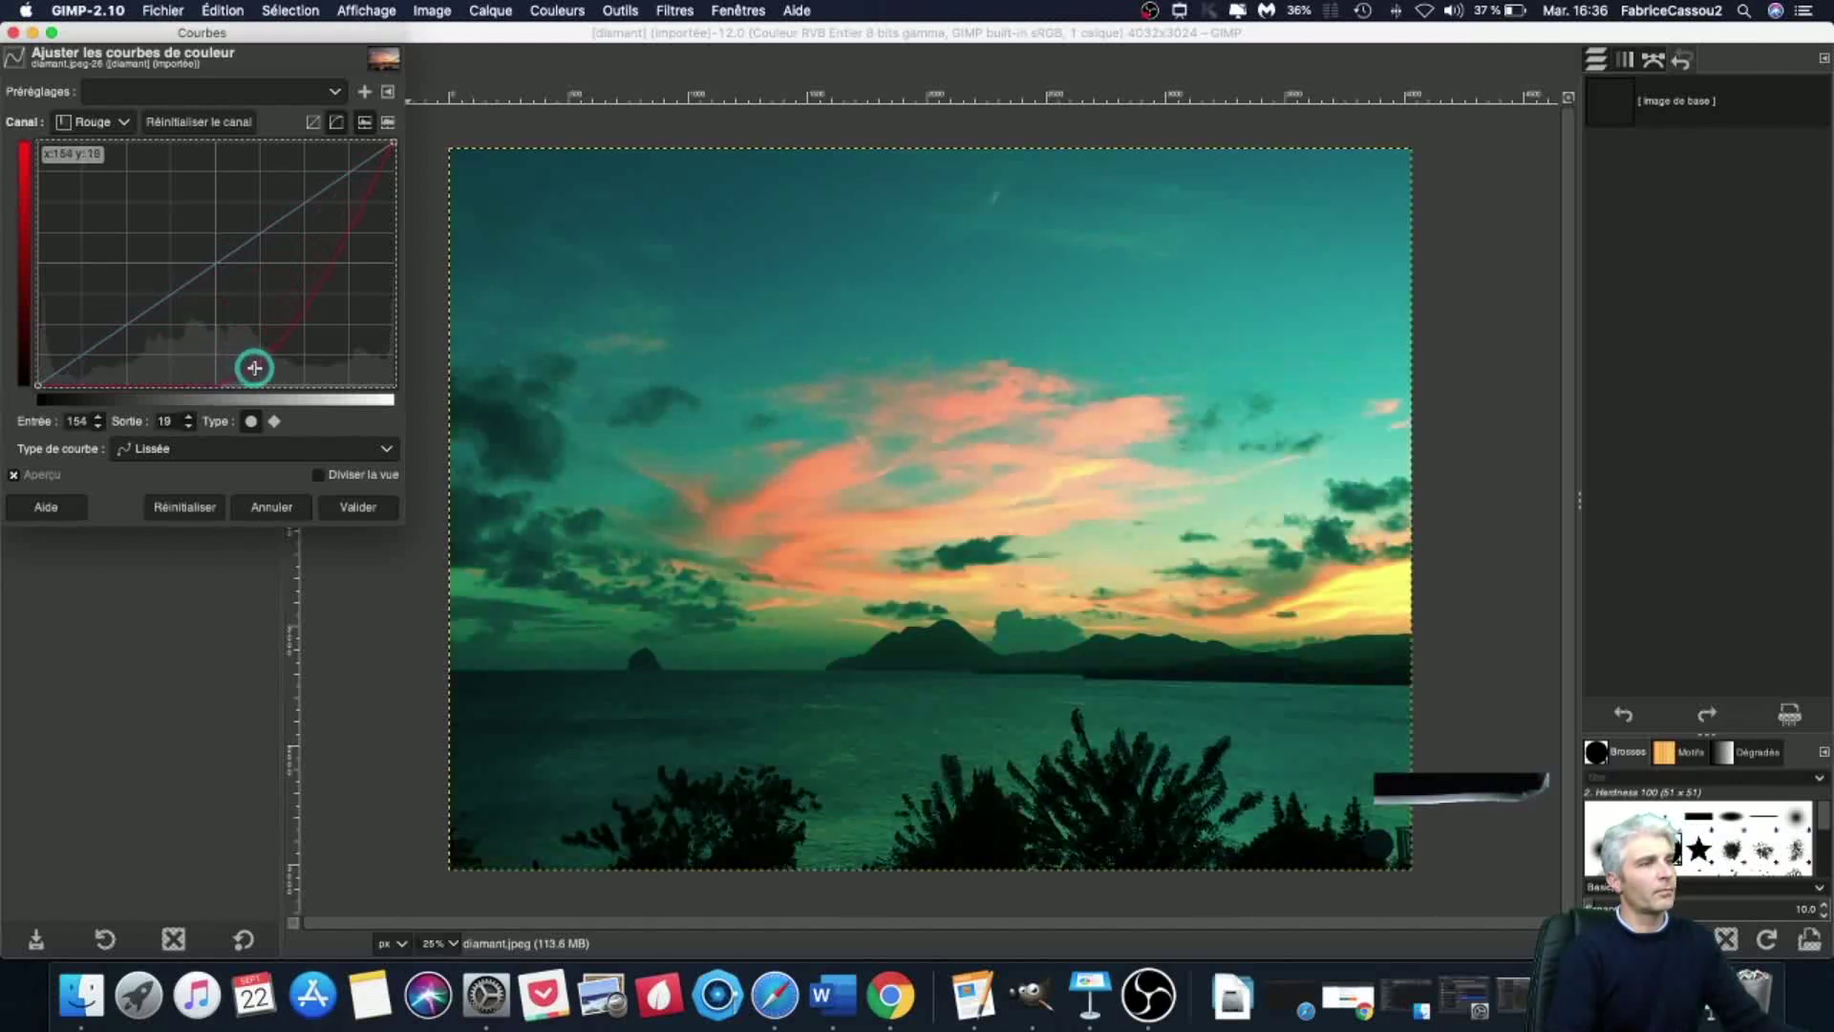
drag(286, 370, 288, 368)
Step: Raise the blue channel's curve above the diagonal in the darker midtones and apply the curves to the sunset photo
click(110, 122)
click(88, 202)
click(225, 260)
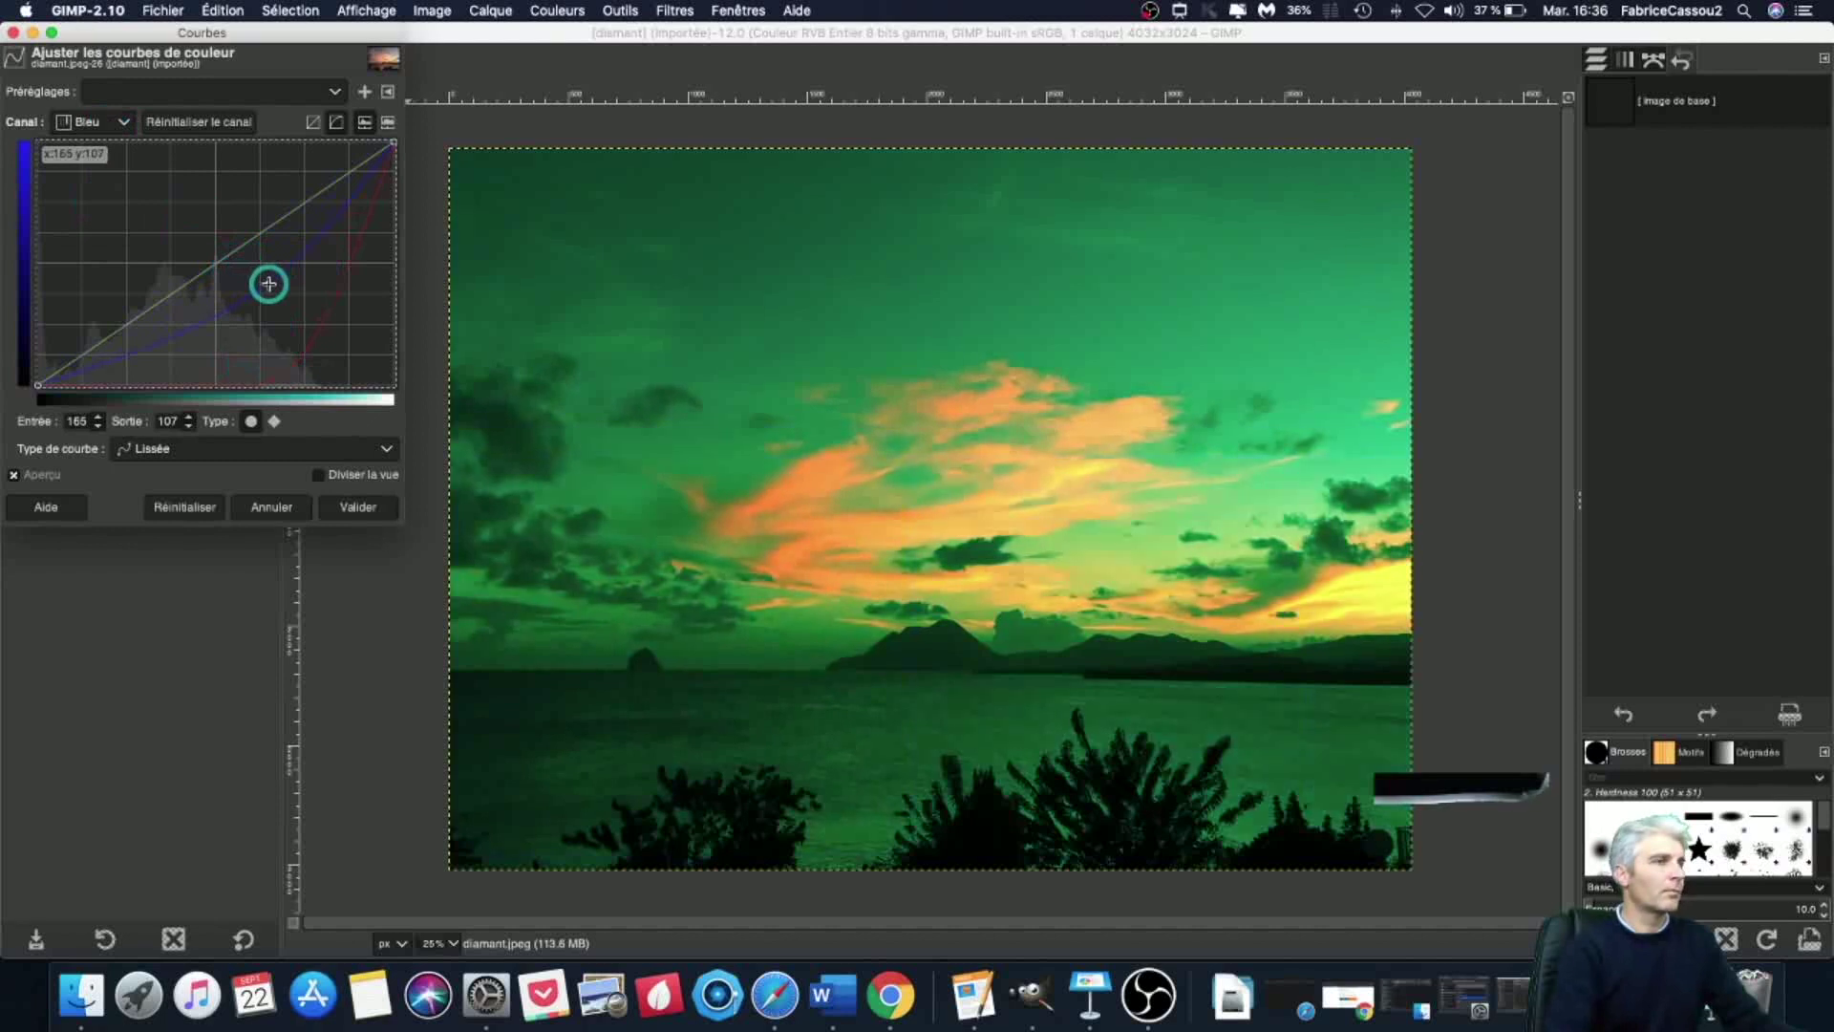
drag(268, 284, 168, 220)
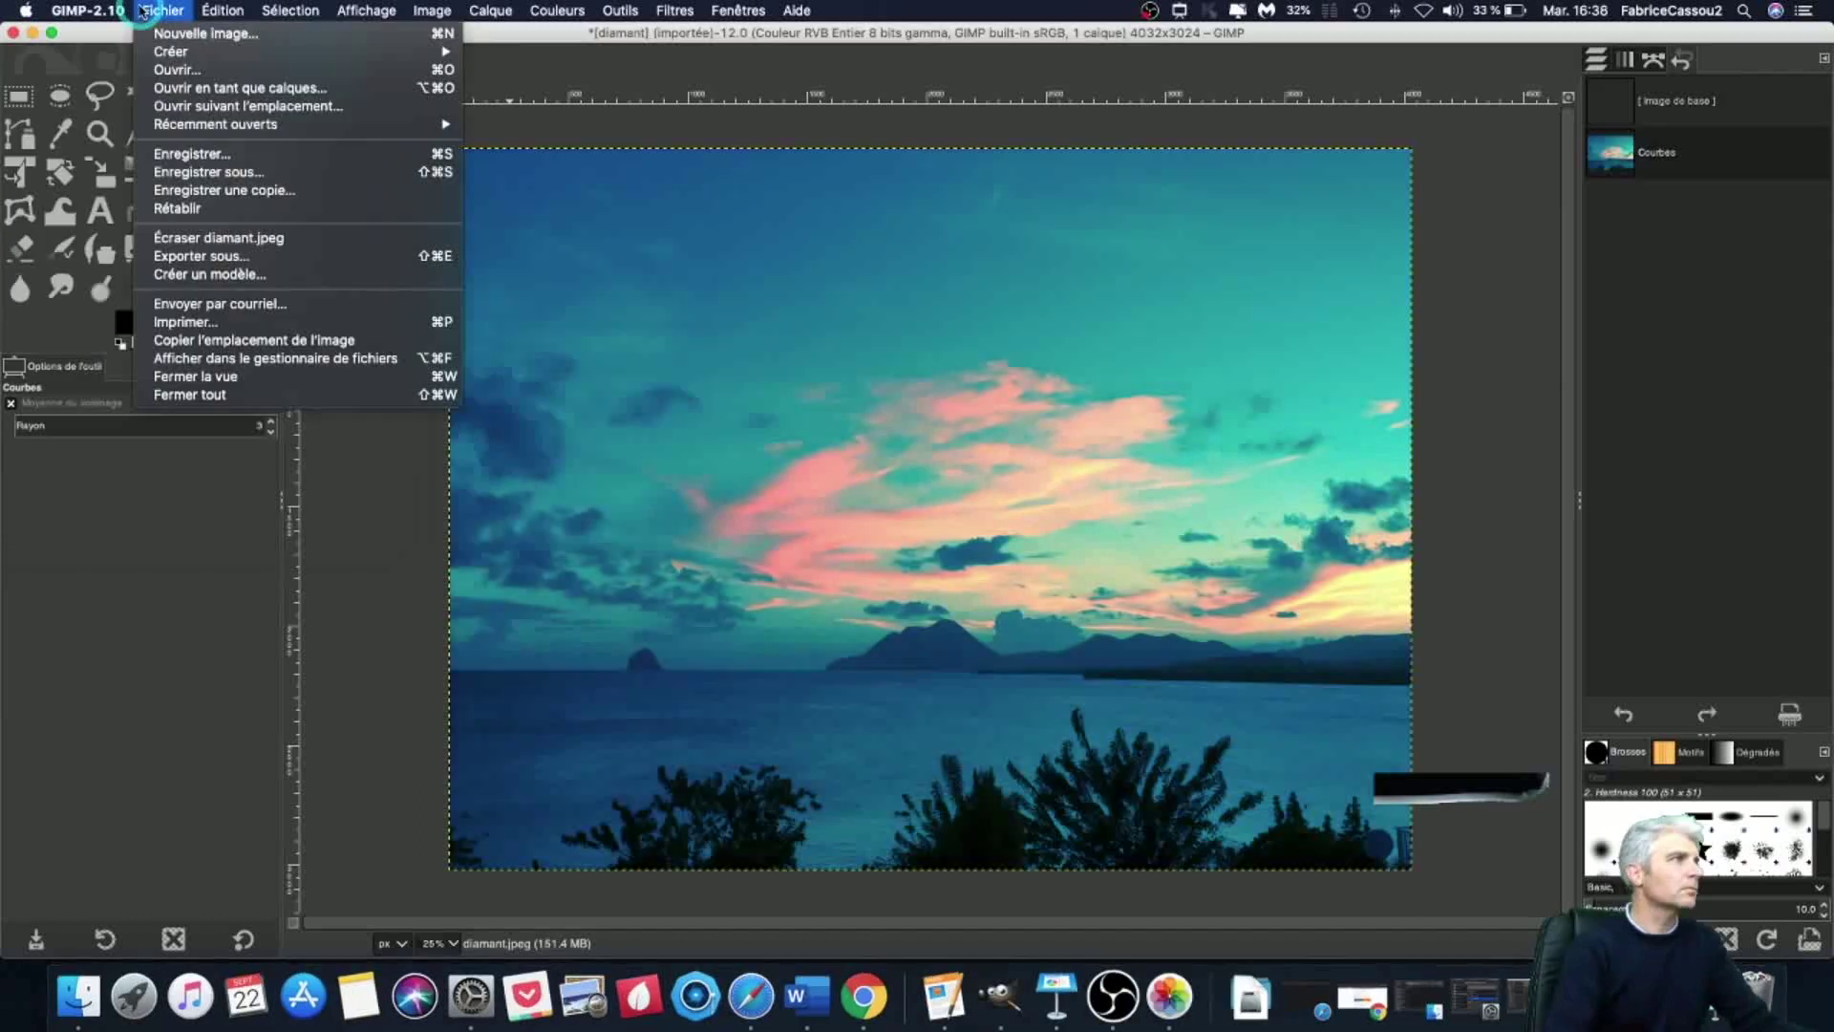
Step: Open the image CDCIM101MEDIADXO_0485.jpeg from the Bureau folder
key(Escape)
key(super+o)
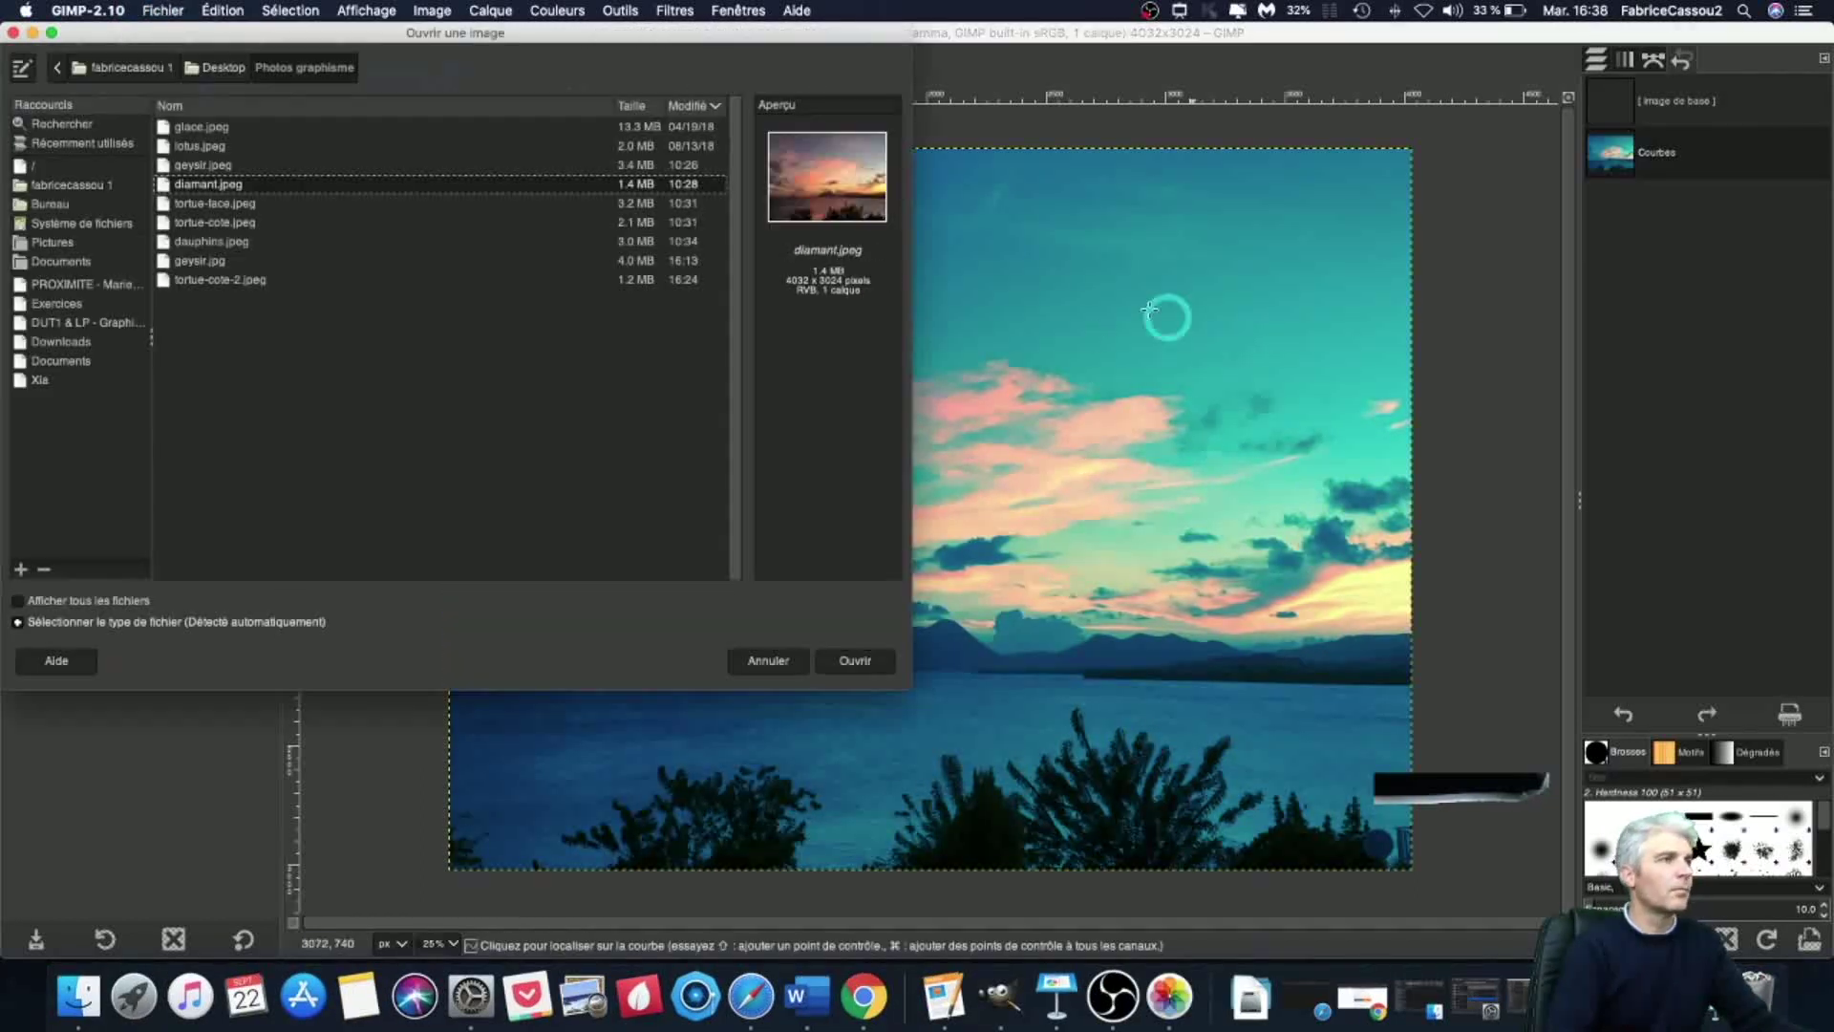
click(54, 205)
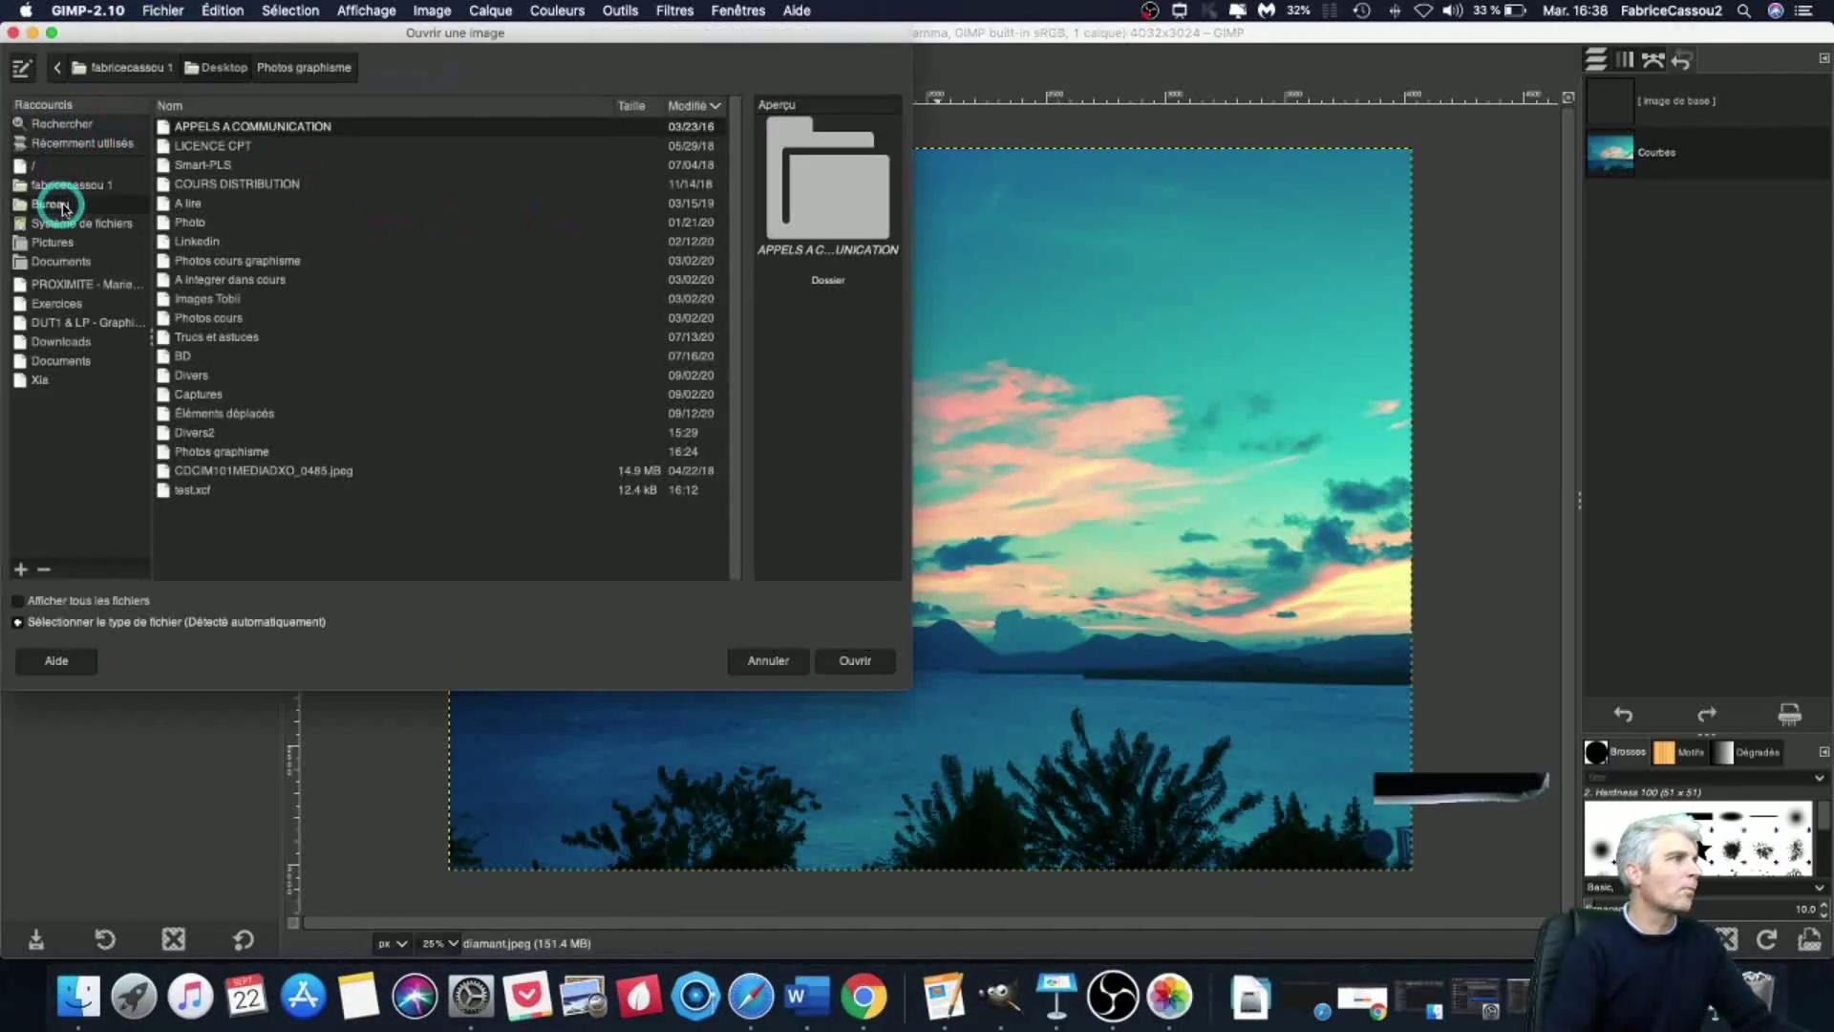
click(254, 470)
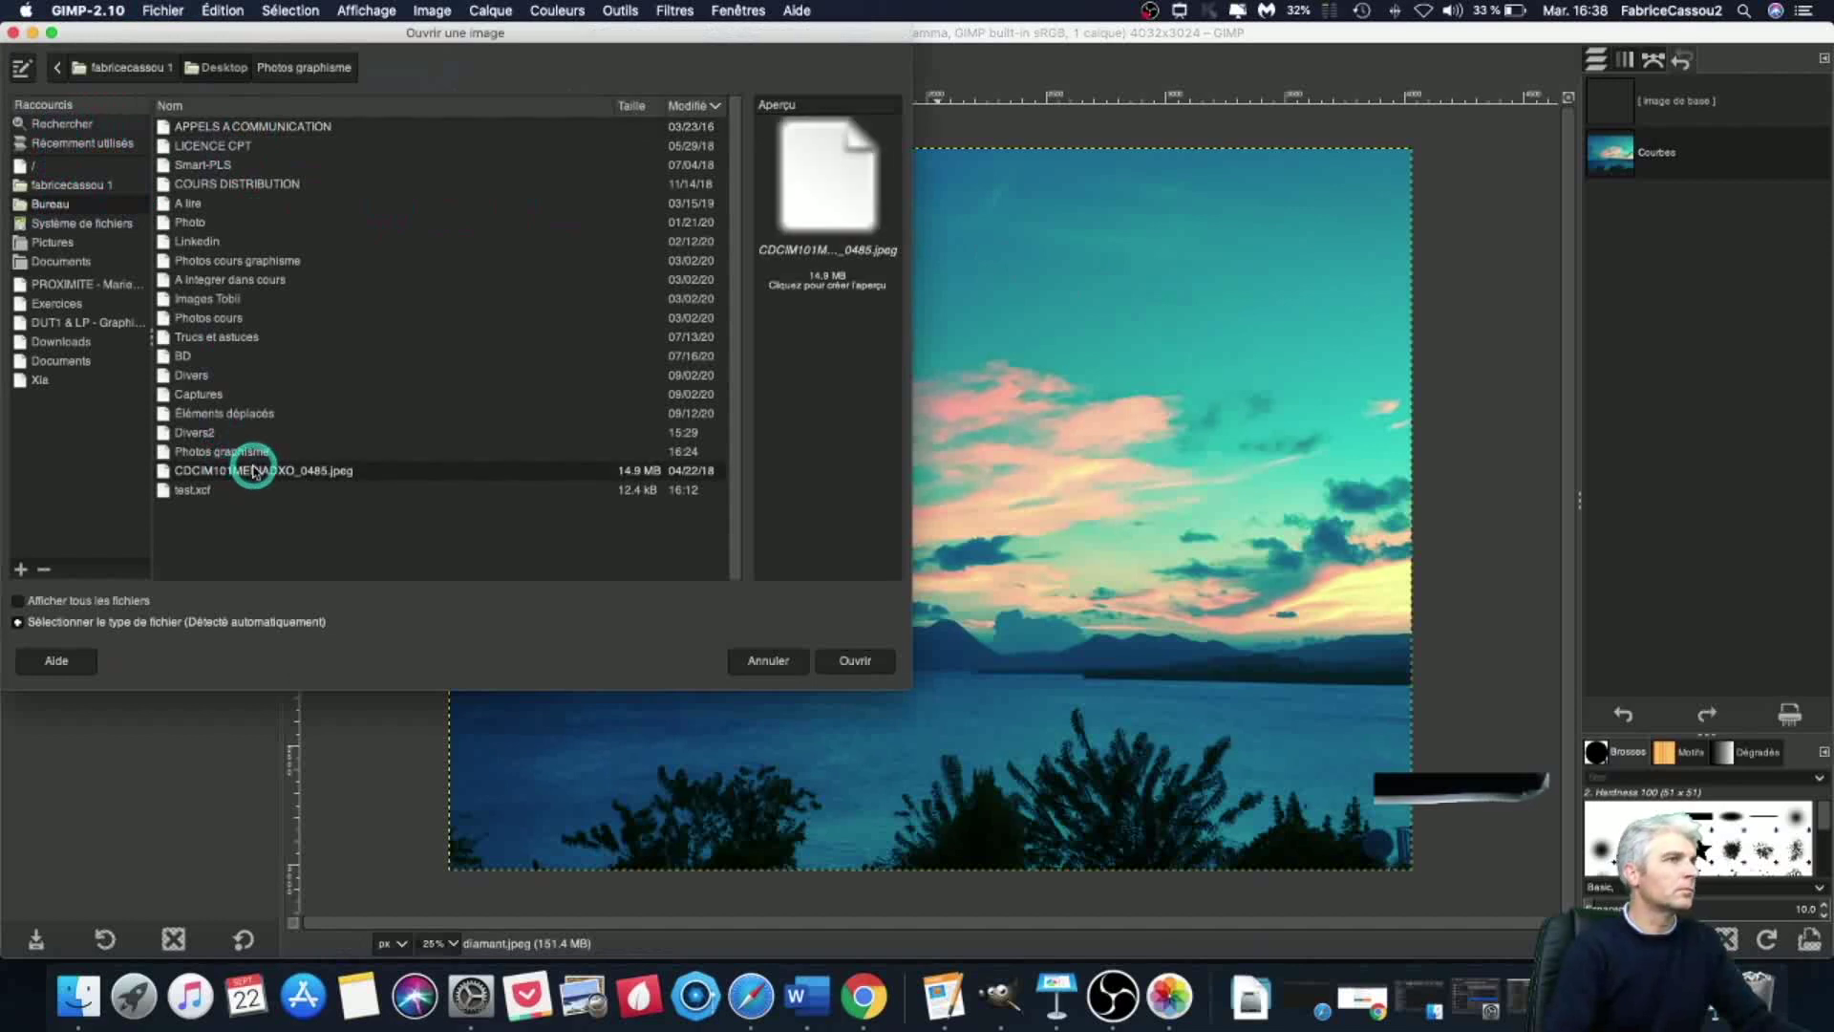
double_click(270, 468)
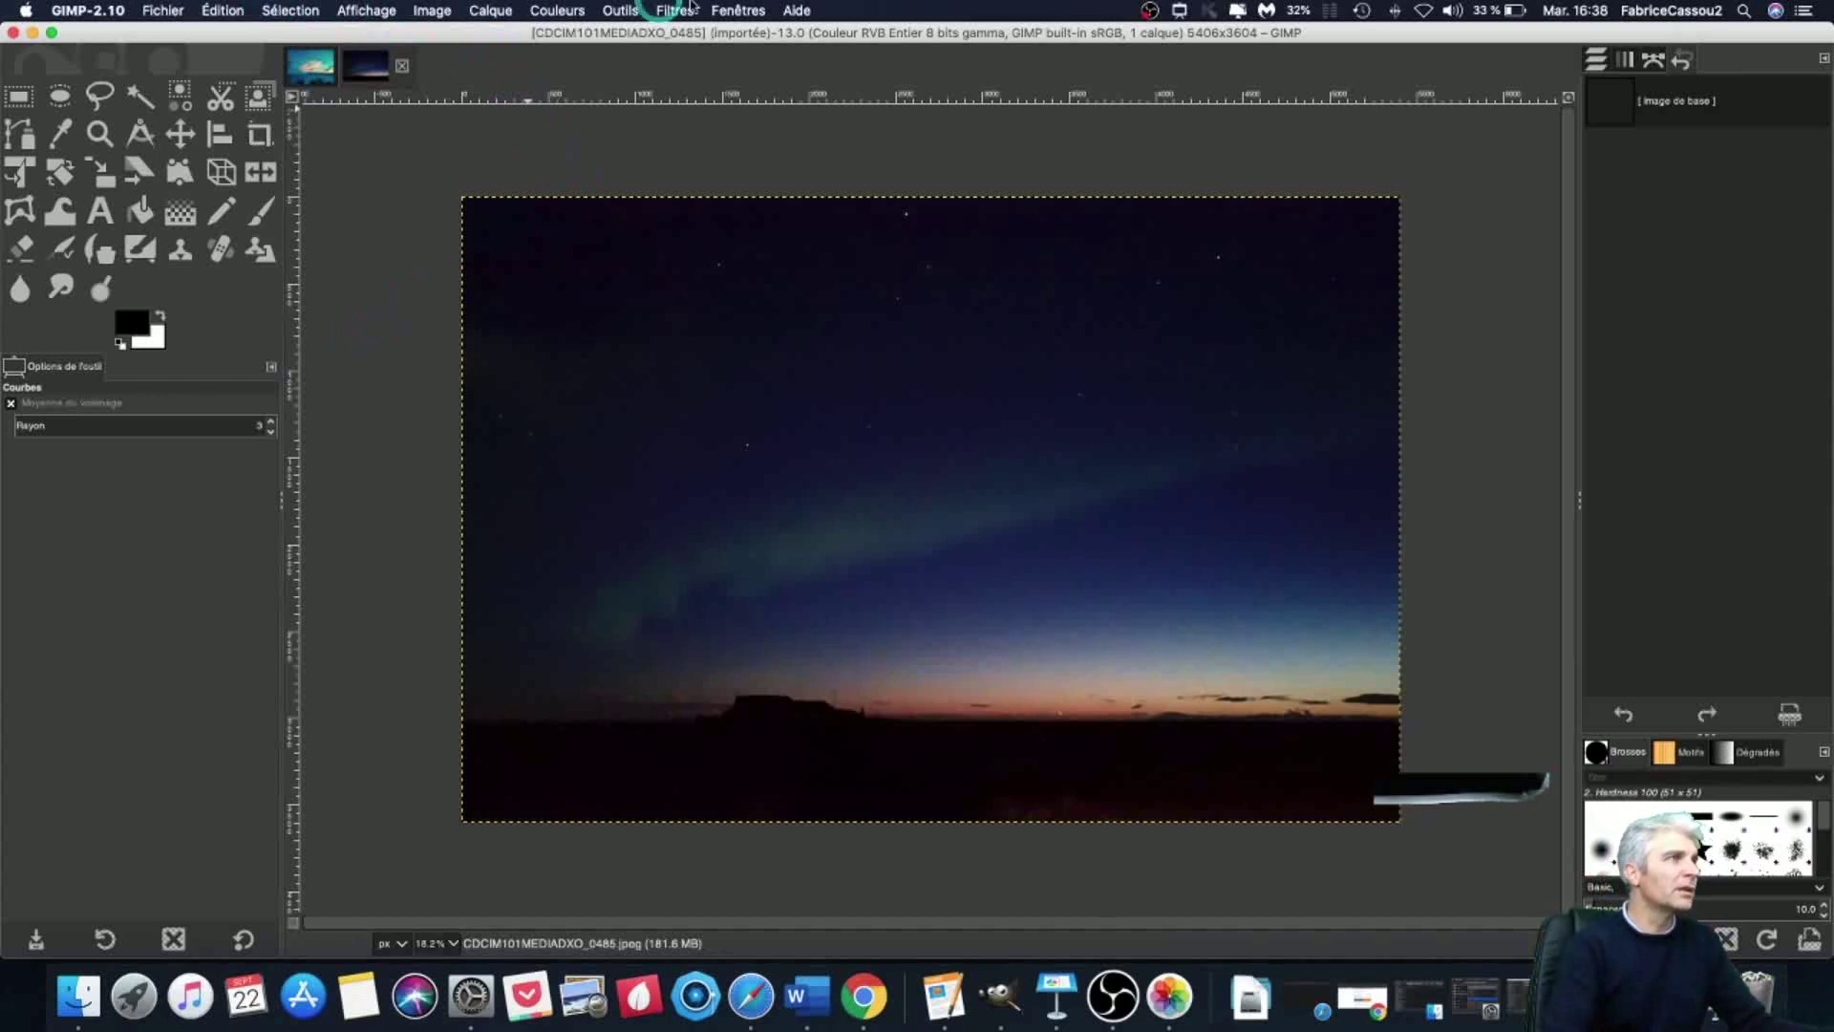
Step: Start a Curves adjustment on the night-sky photo and lift the green channel to output 80 at input 52
click(558, 9)
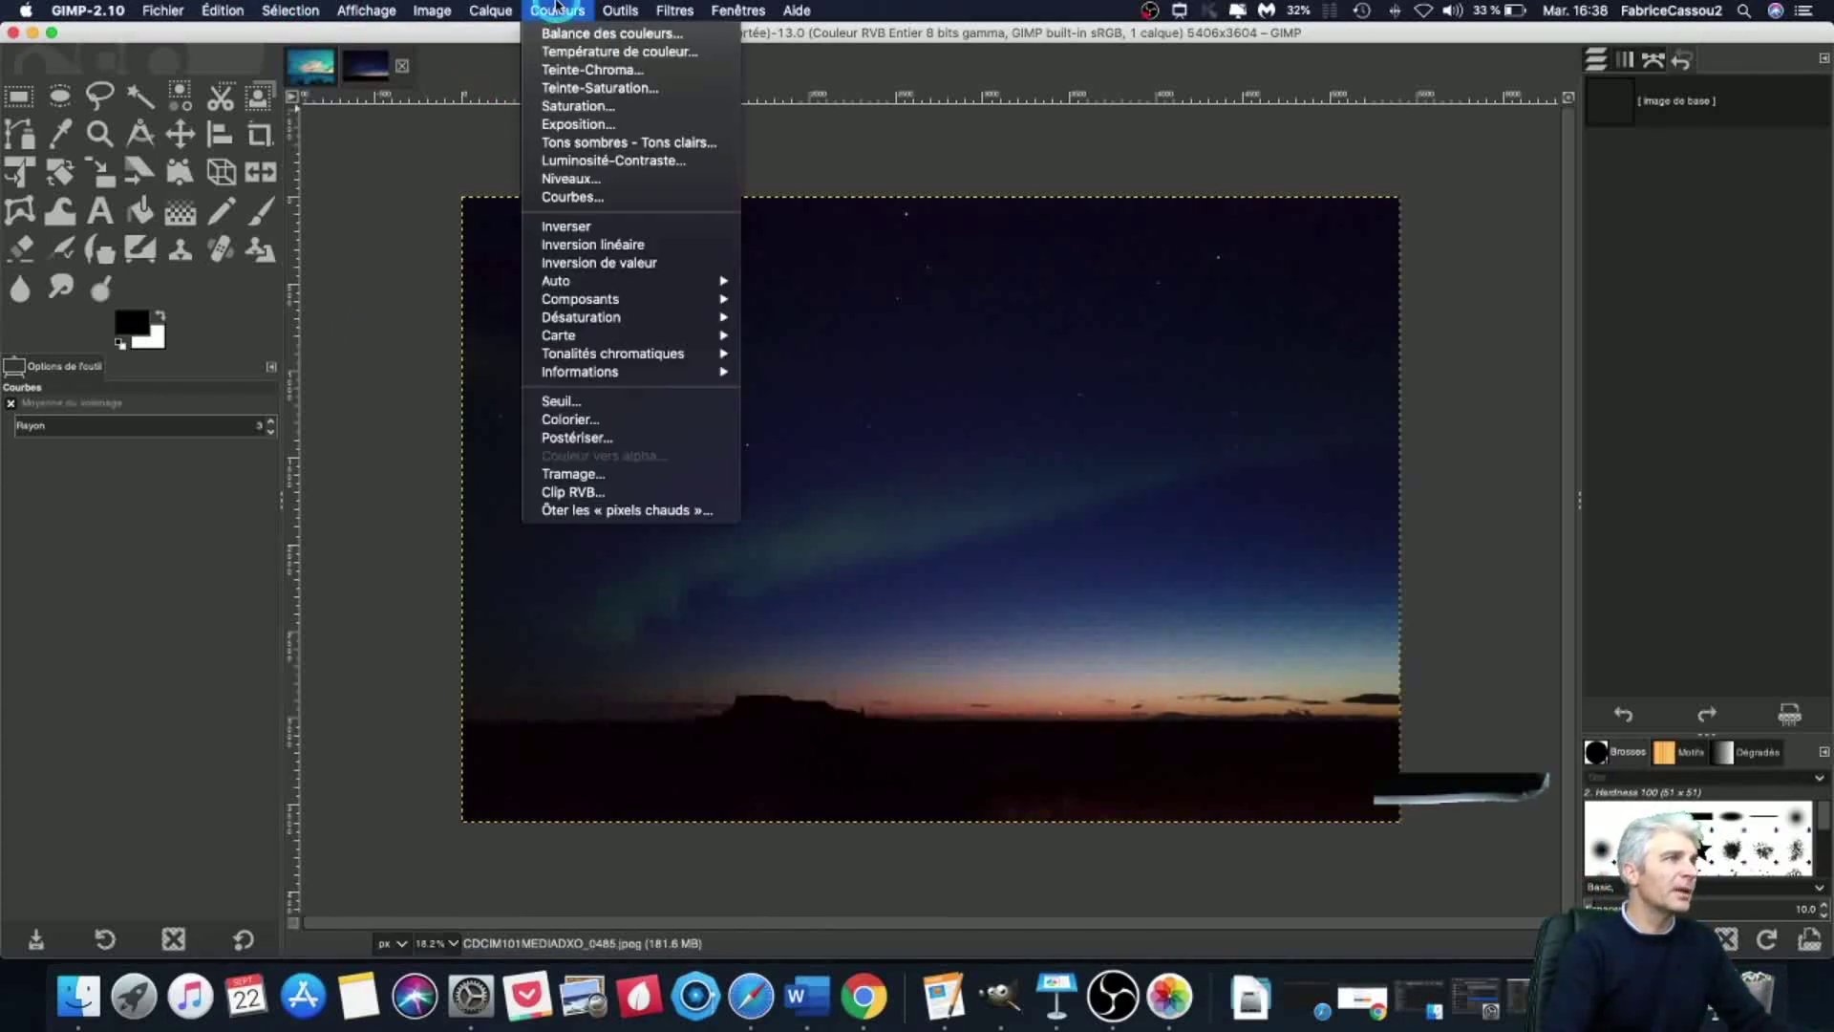
click(574, 194)
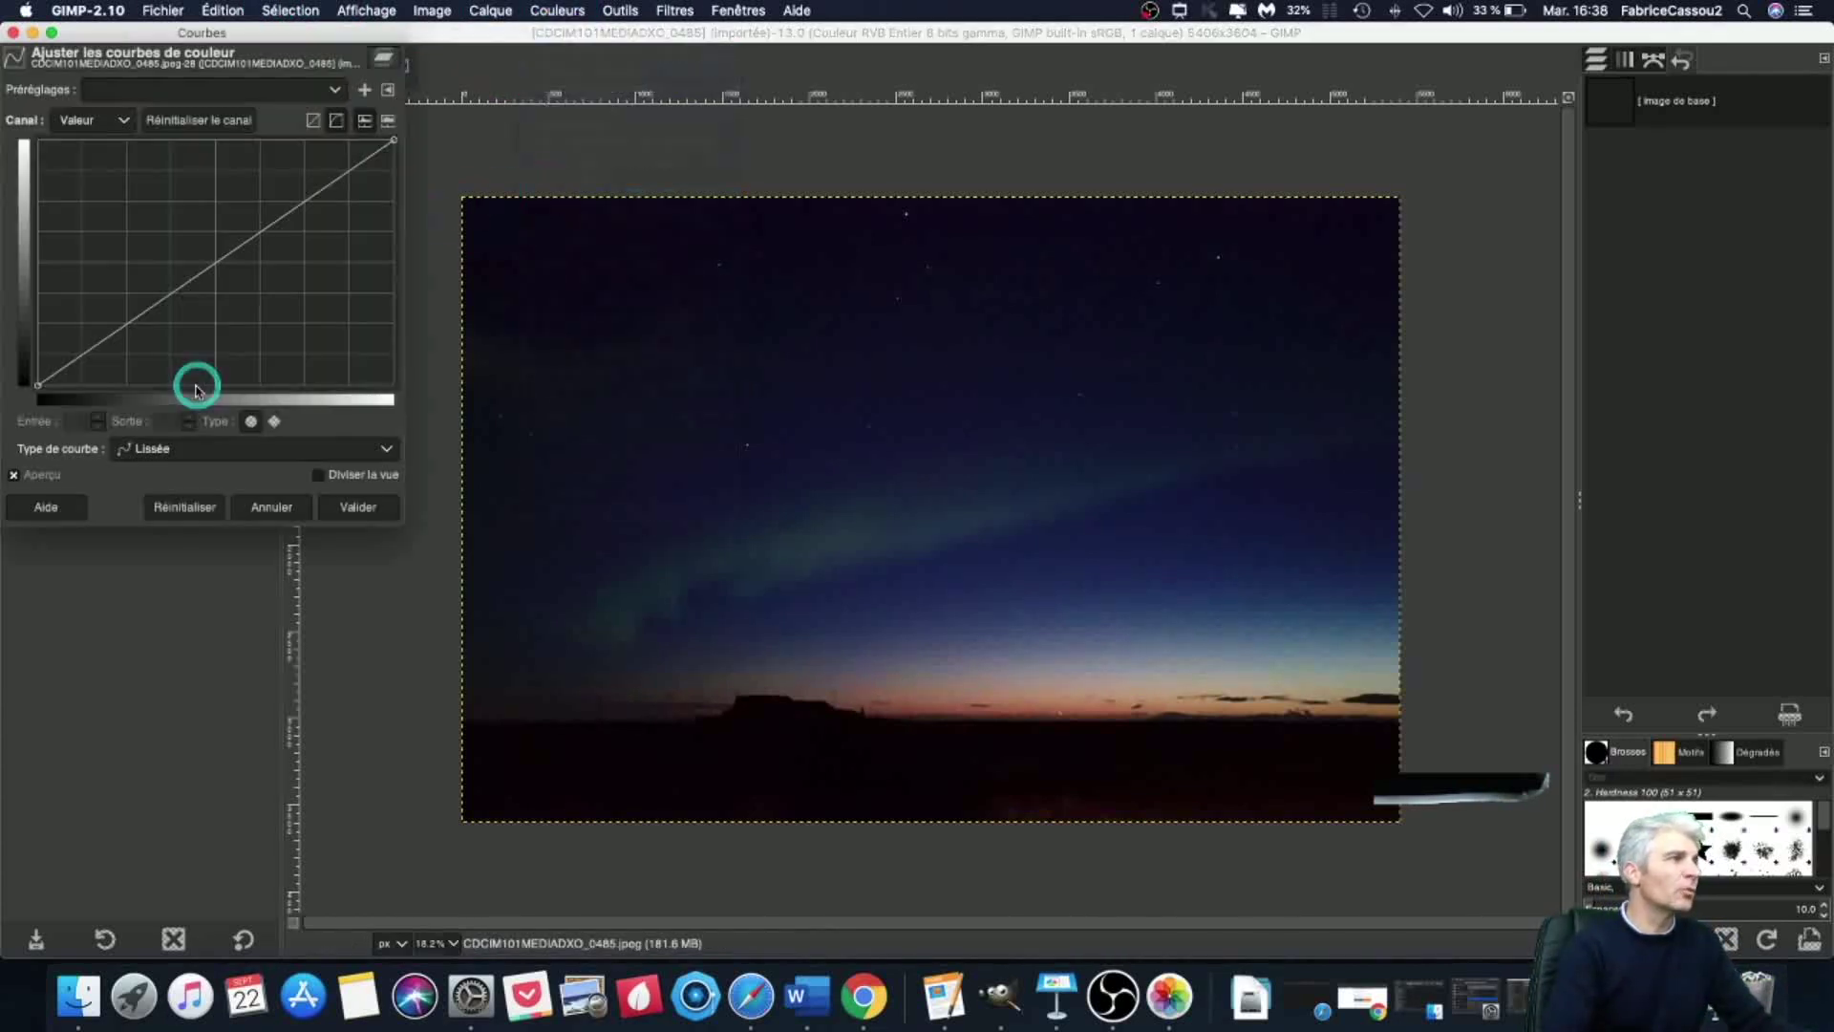
click(122, 122)
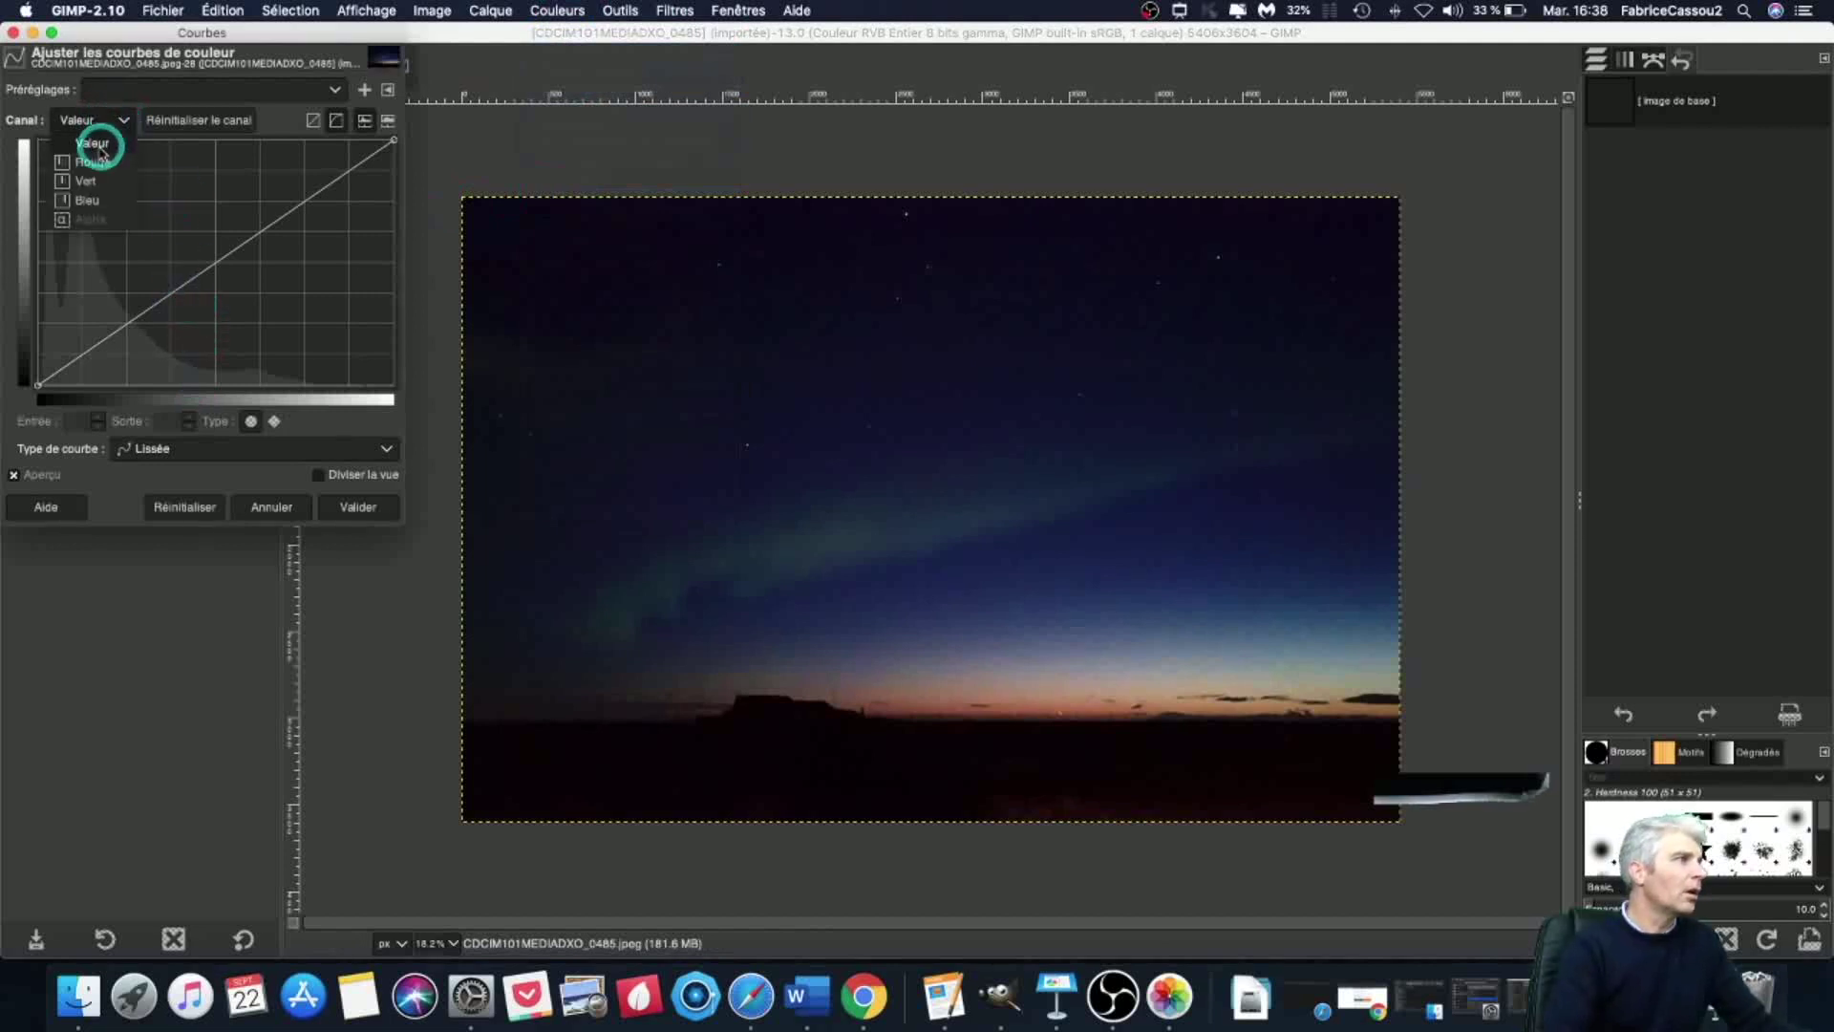
click(87, 178)
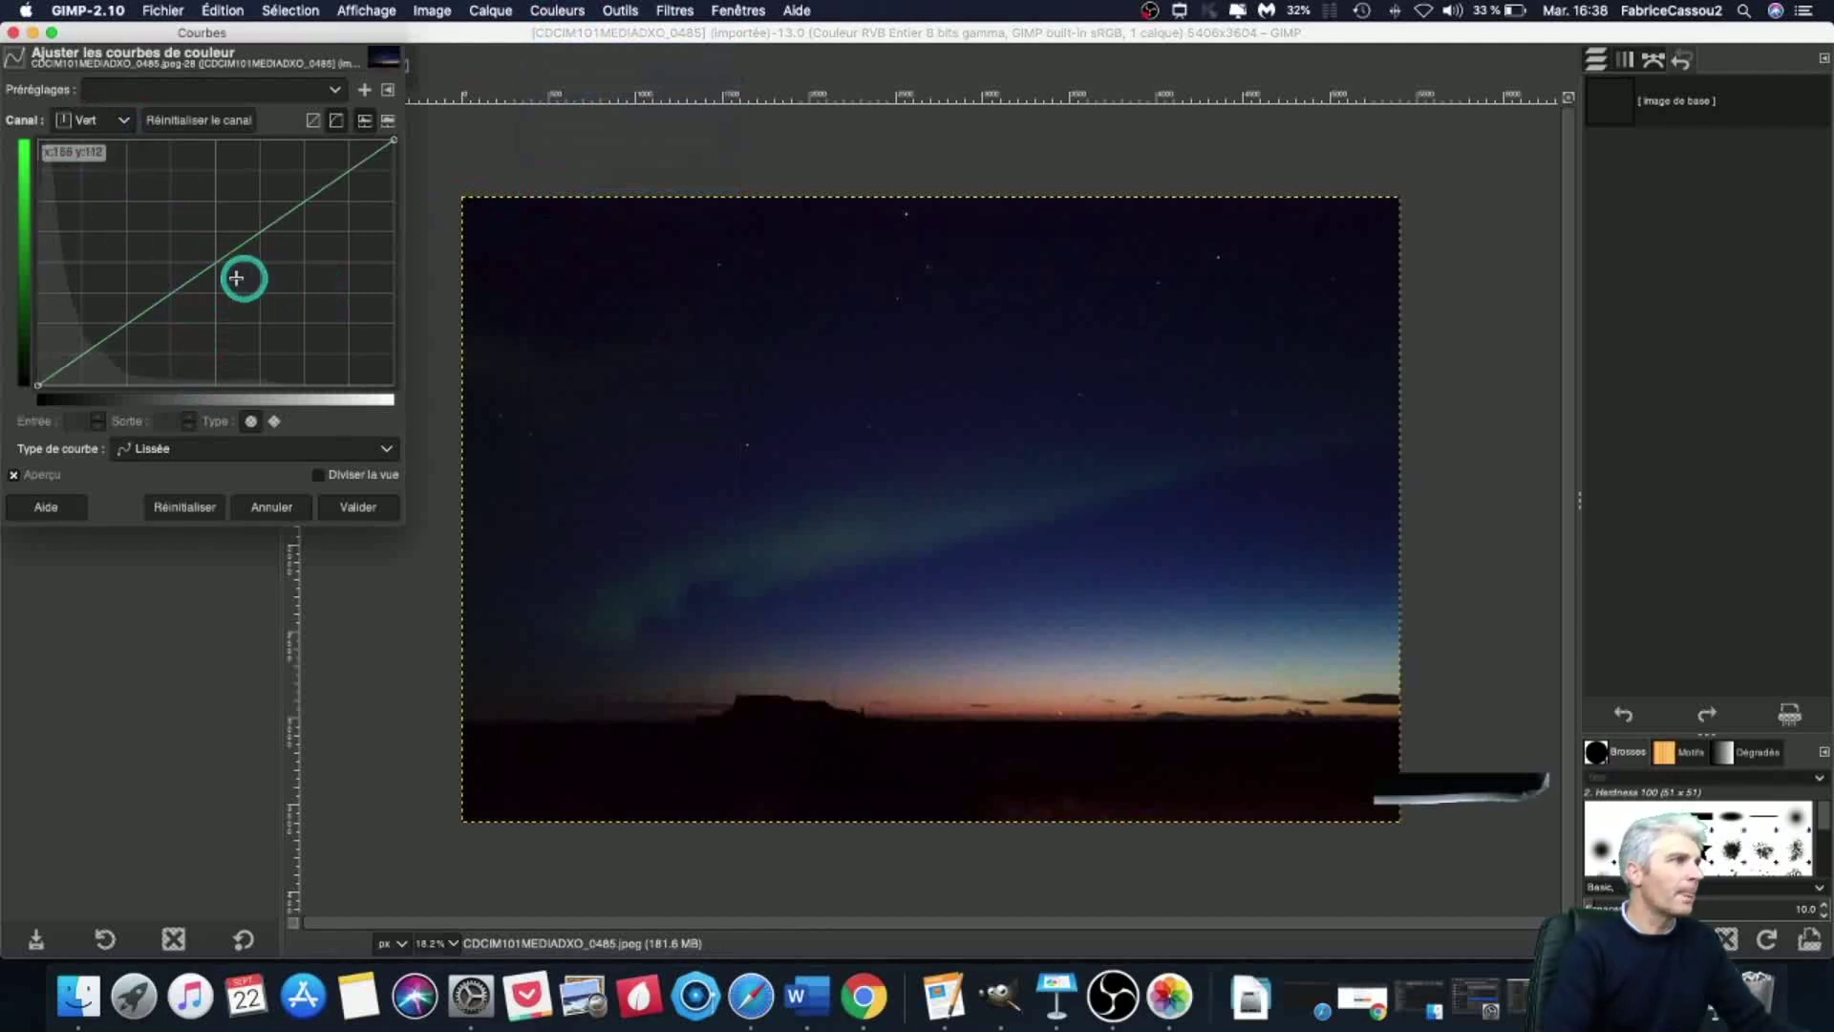
drag(209, 269, 111, 307)
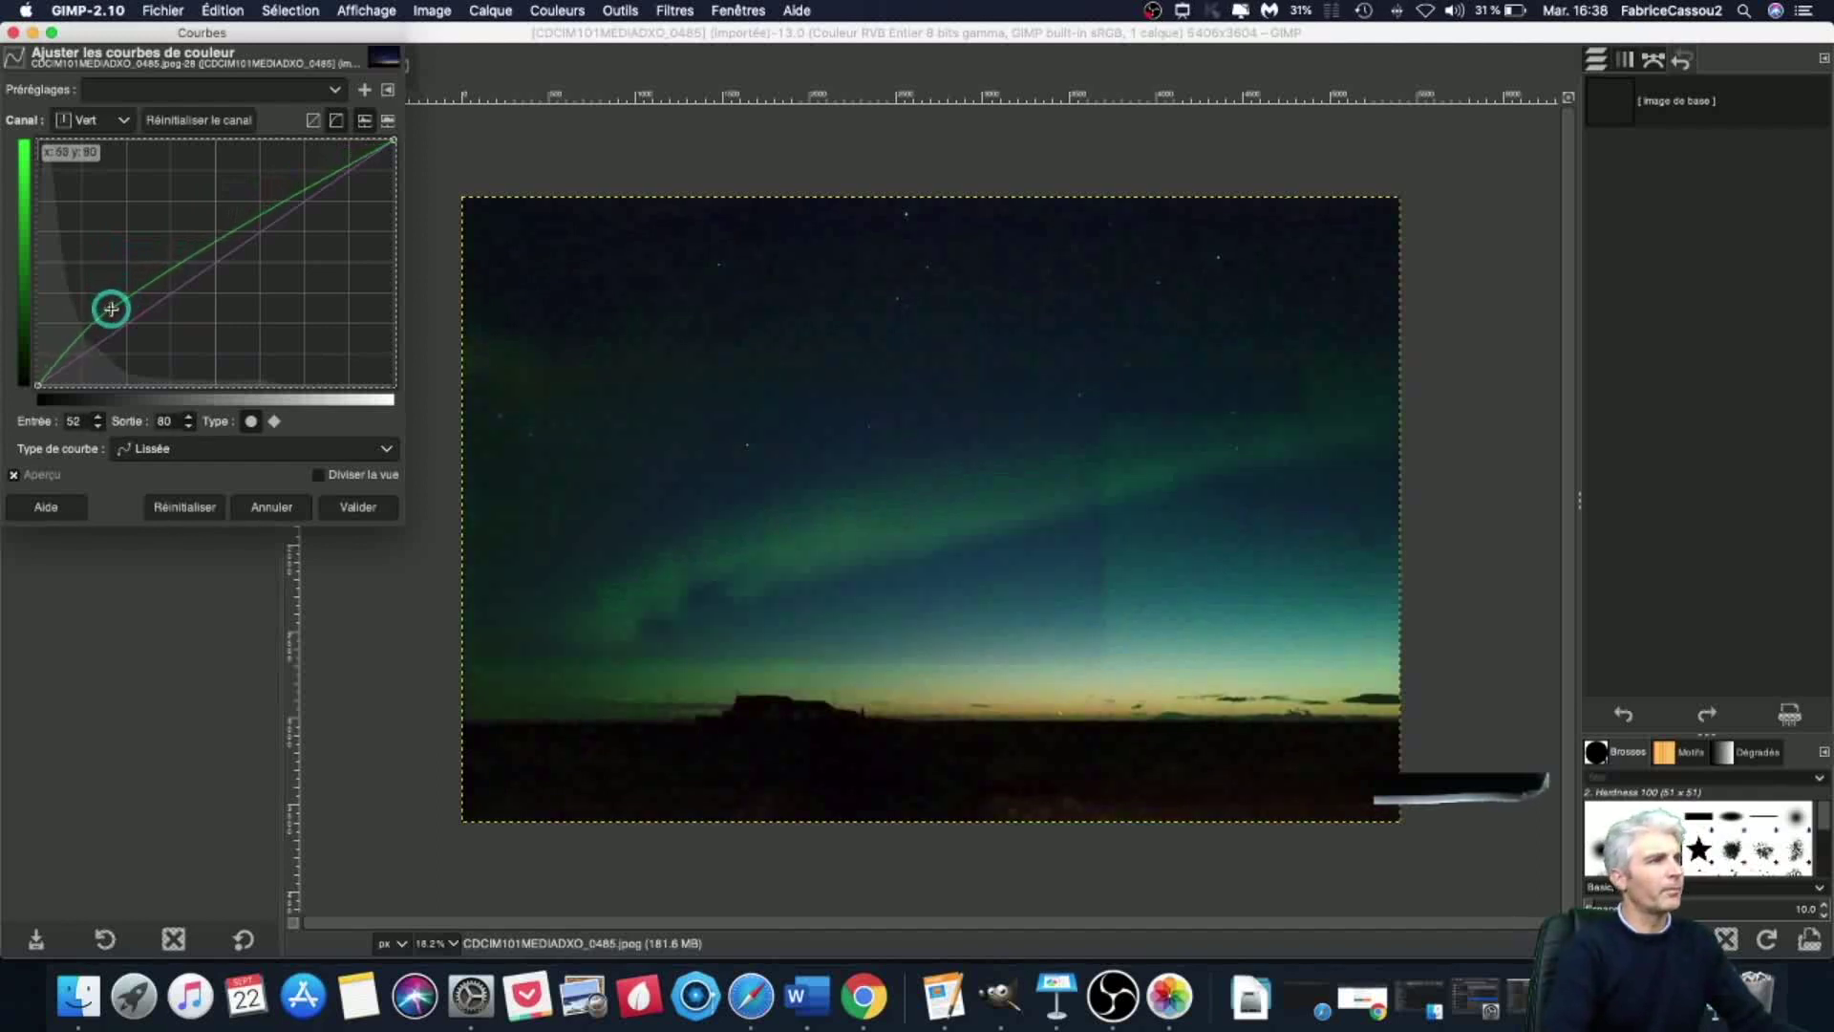